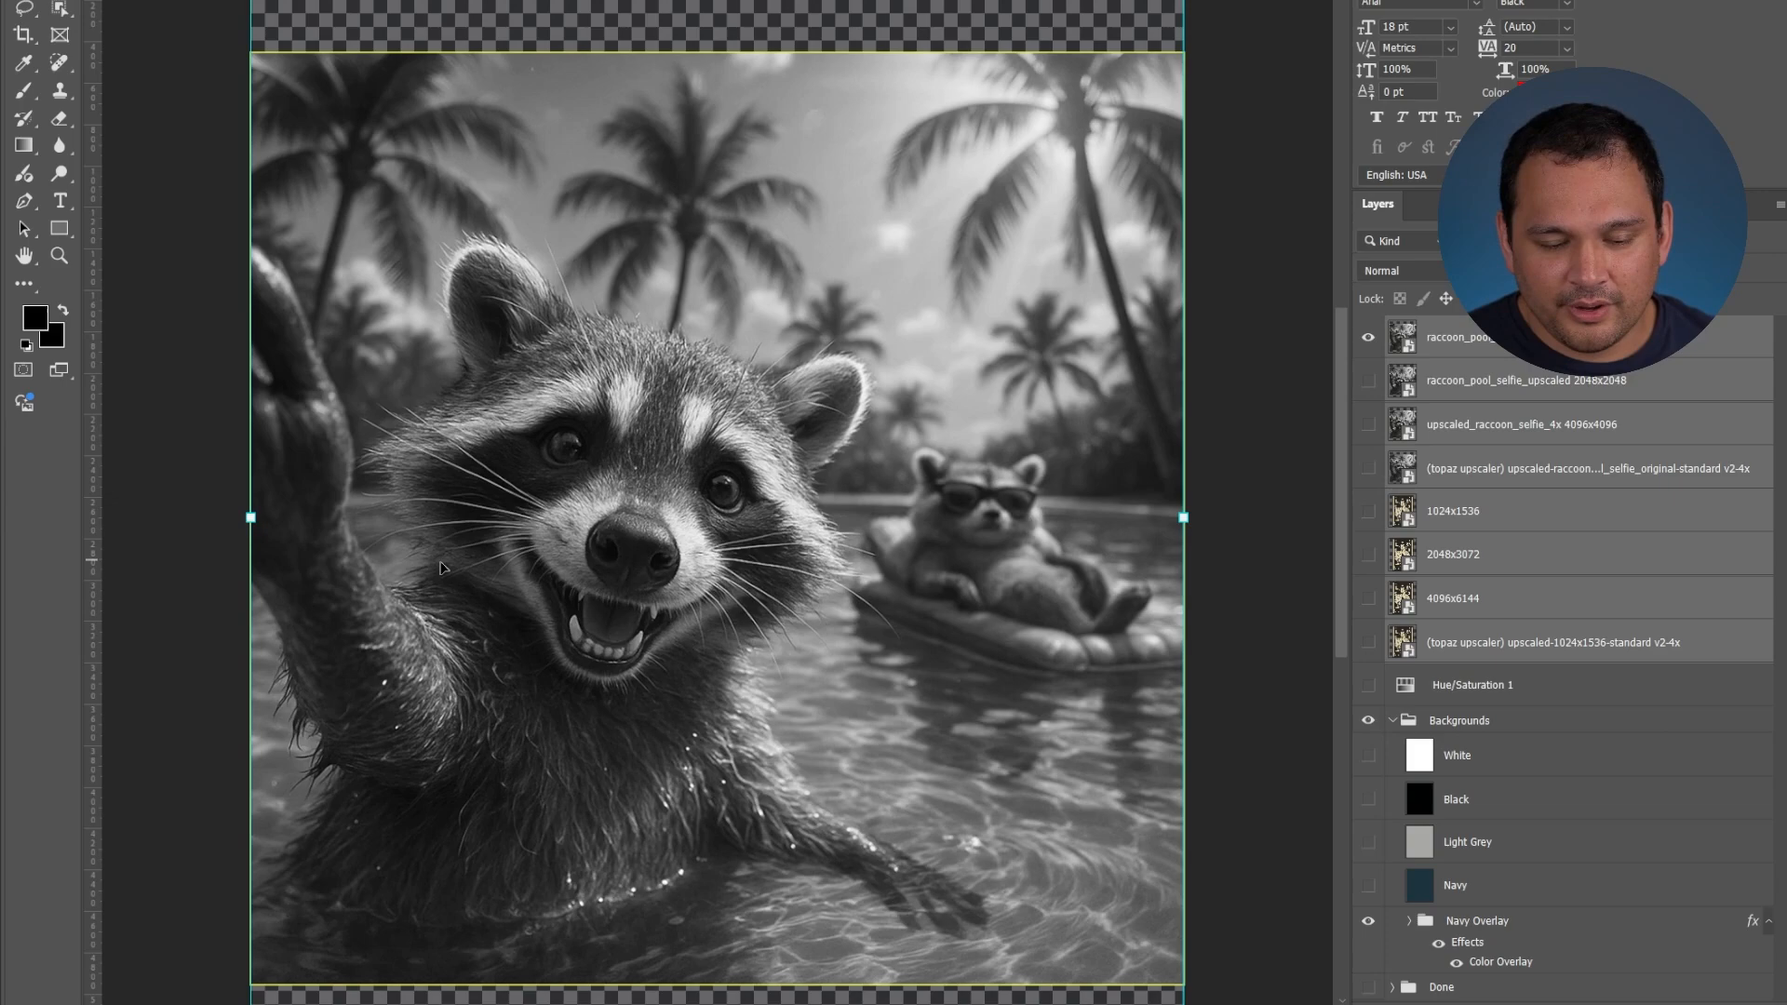
# - Shift the raccoon image slightly right and bring the forehead fur between the eyes into view
pyautogui.moveTo(608, 540); pyautogui.dragTo(706, 571)
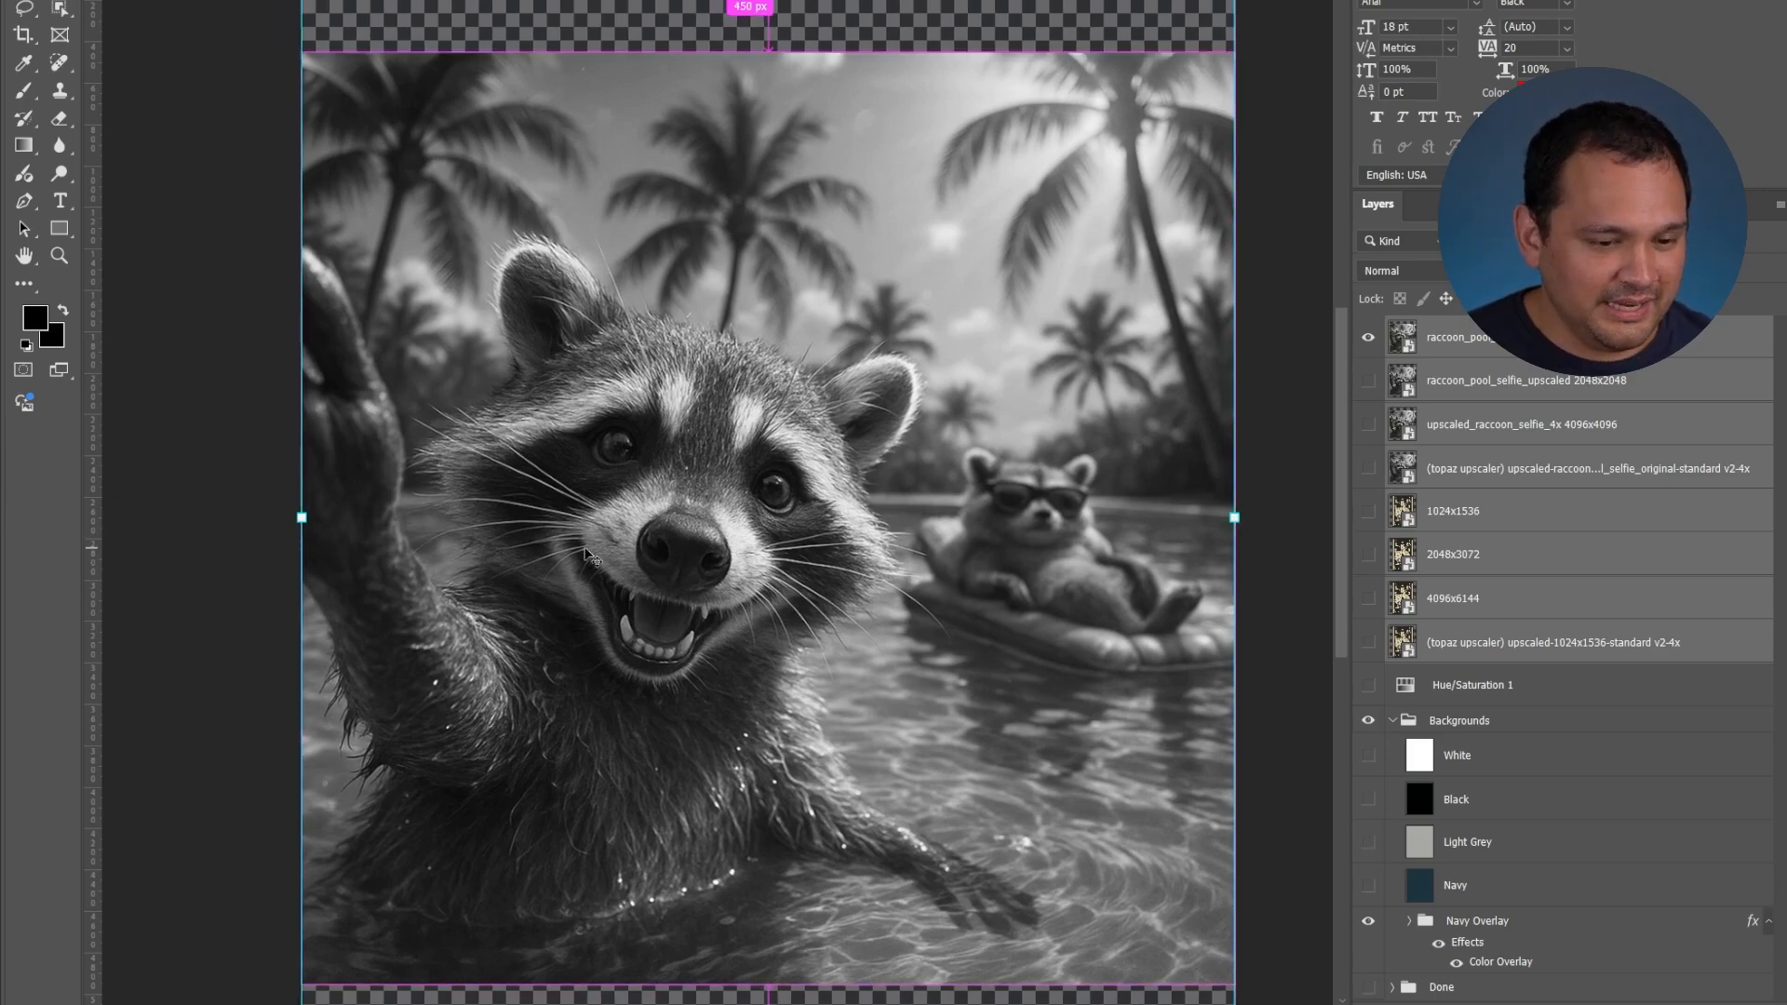
pyautogui.scroll(2, 706, 571)
pyautogui.scroll(2, 705, 575)
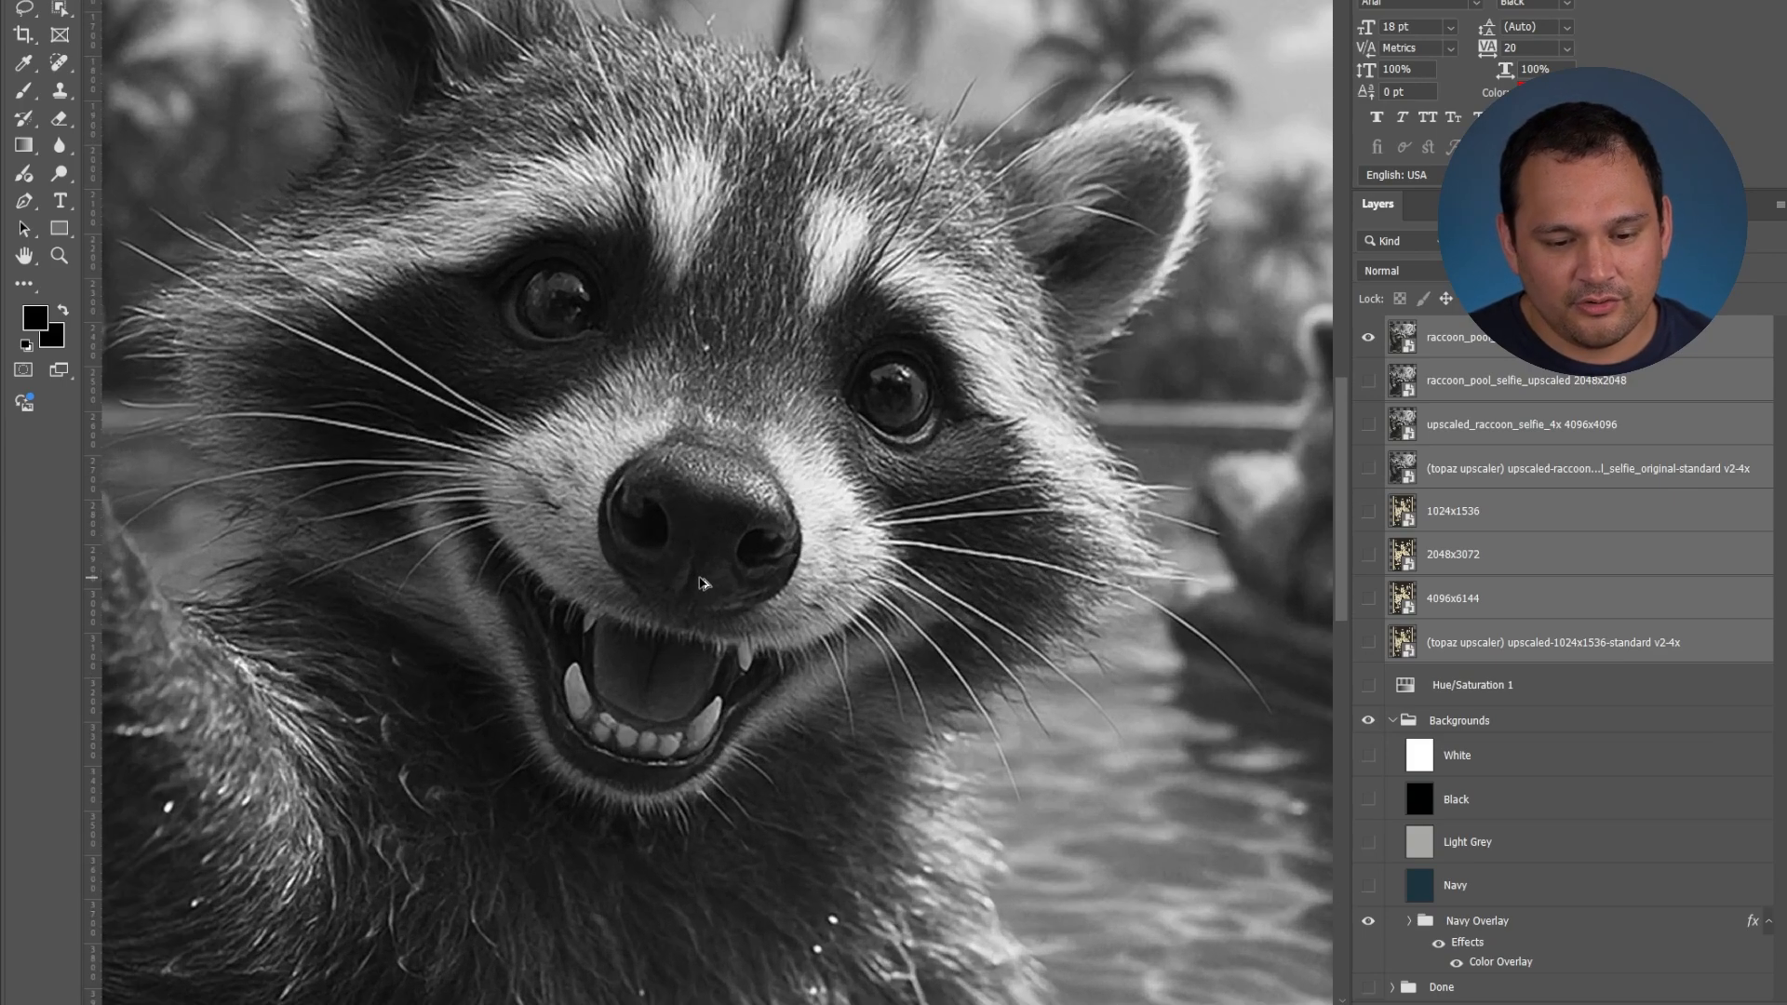
pyautogui.scroll(2, 704, 579)
pyautogui.scroll(2, 700, 585)
pyautogui.scroll(1, 702, 586)
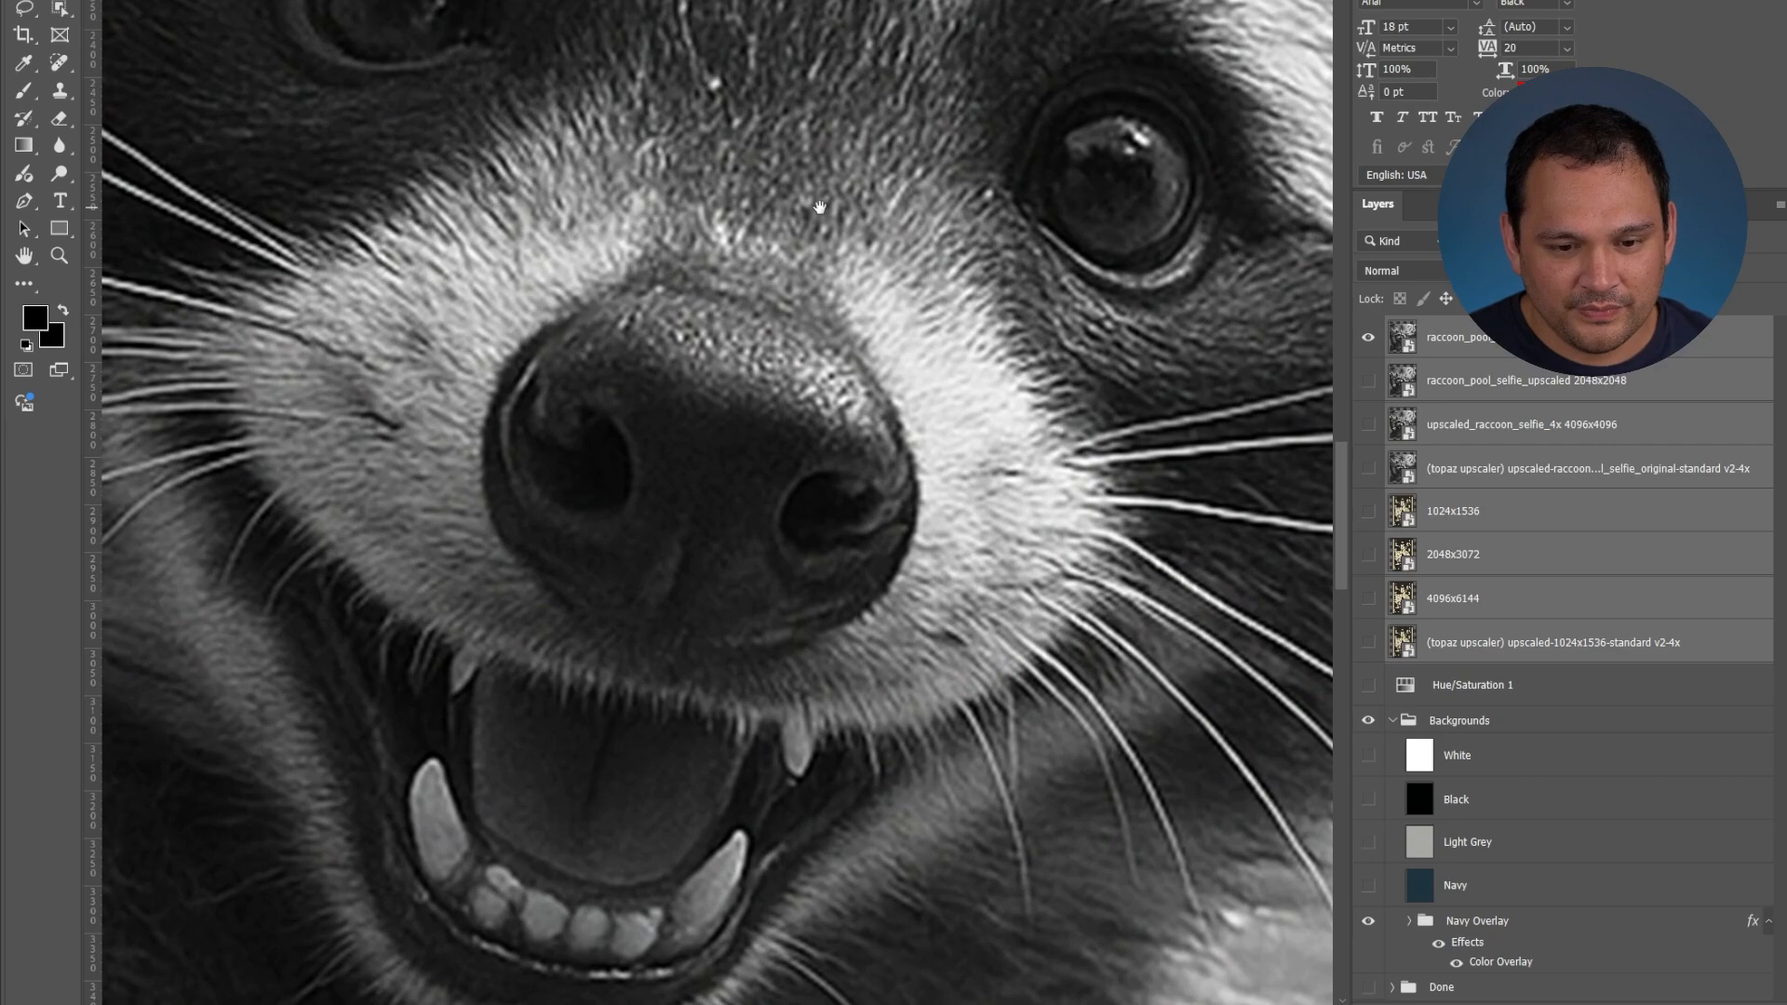
pyautogui.moveTo(819, 206); pyautogui.dragTo(724, 671)
pyautogui.scroll(1, 725, 672)
pyautogui.scroll(2, 725, 672)
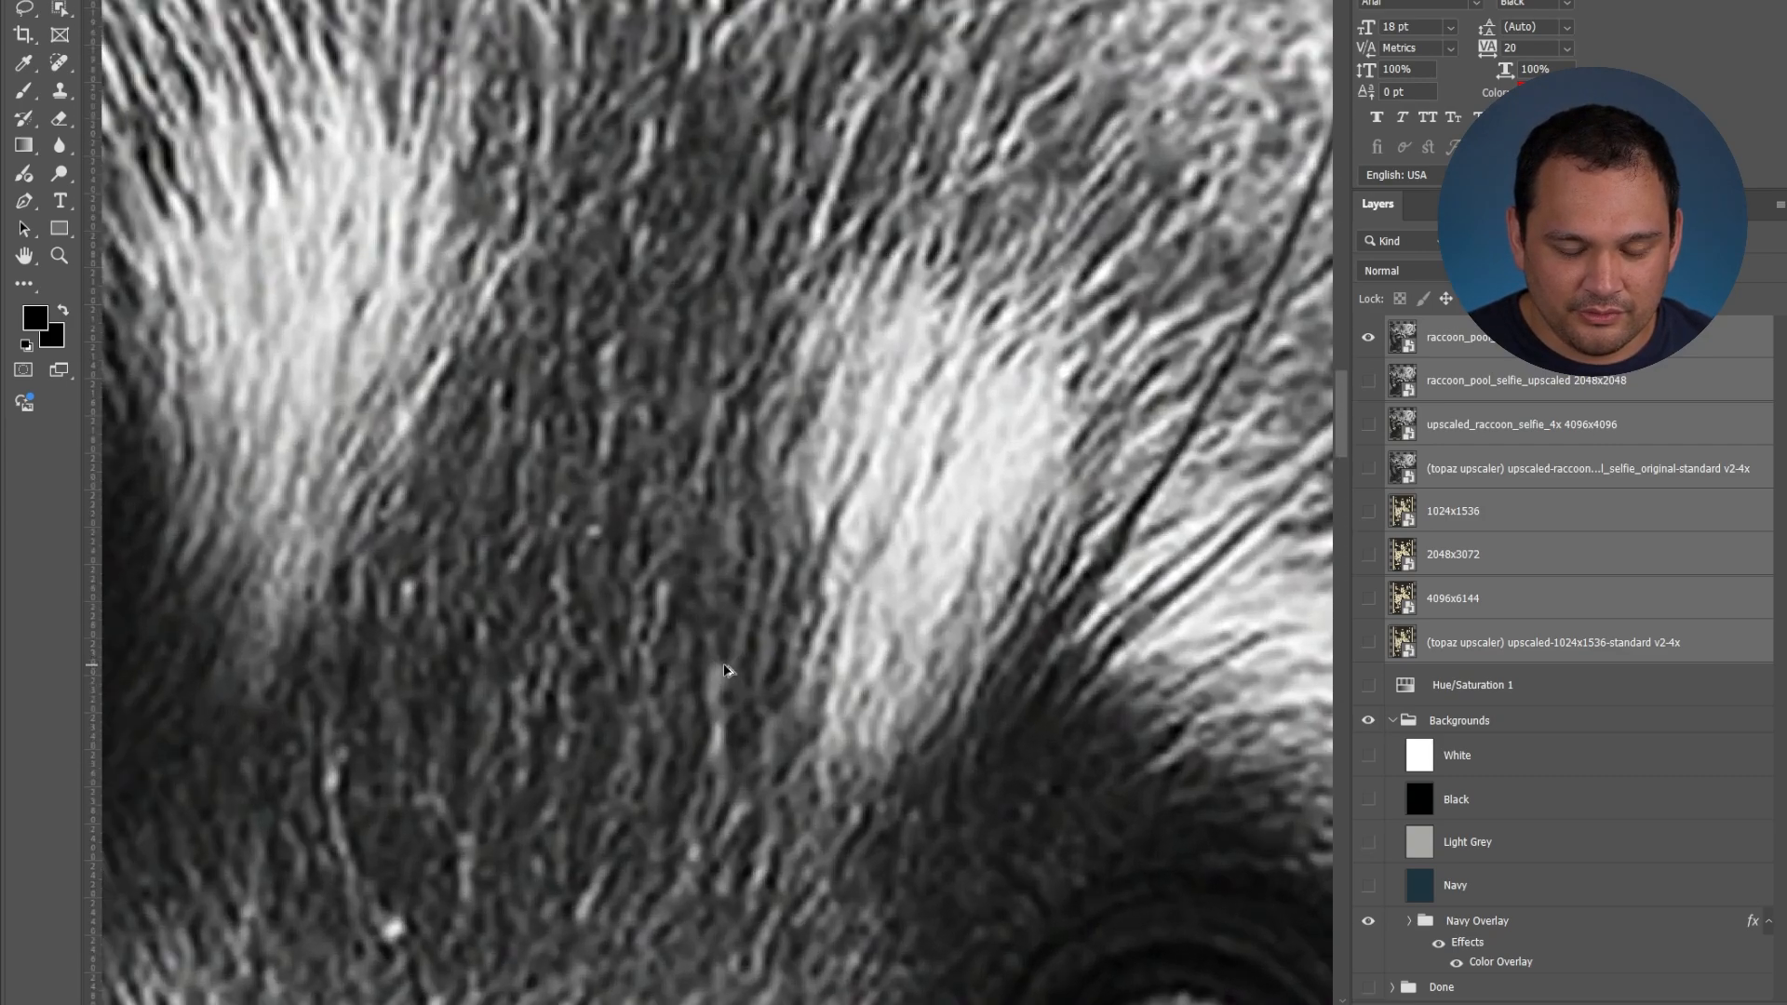
pyautogui.scroll(1, 725, 672)
pyautogui.scroll(1, 724, 671)
pyautogui.scroll(1, 724, 671)
pyautogui.scroll(1, 725, 672)
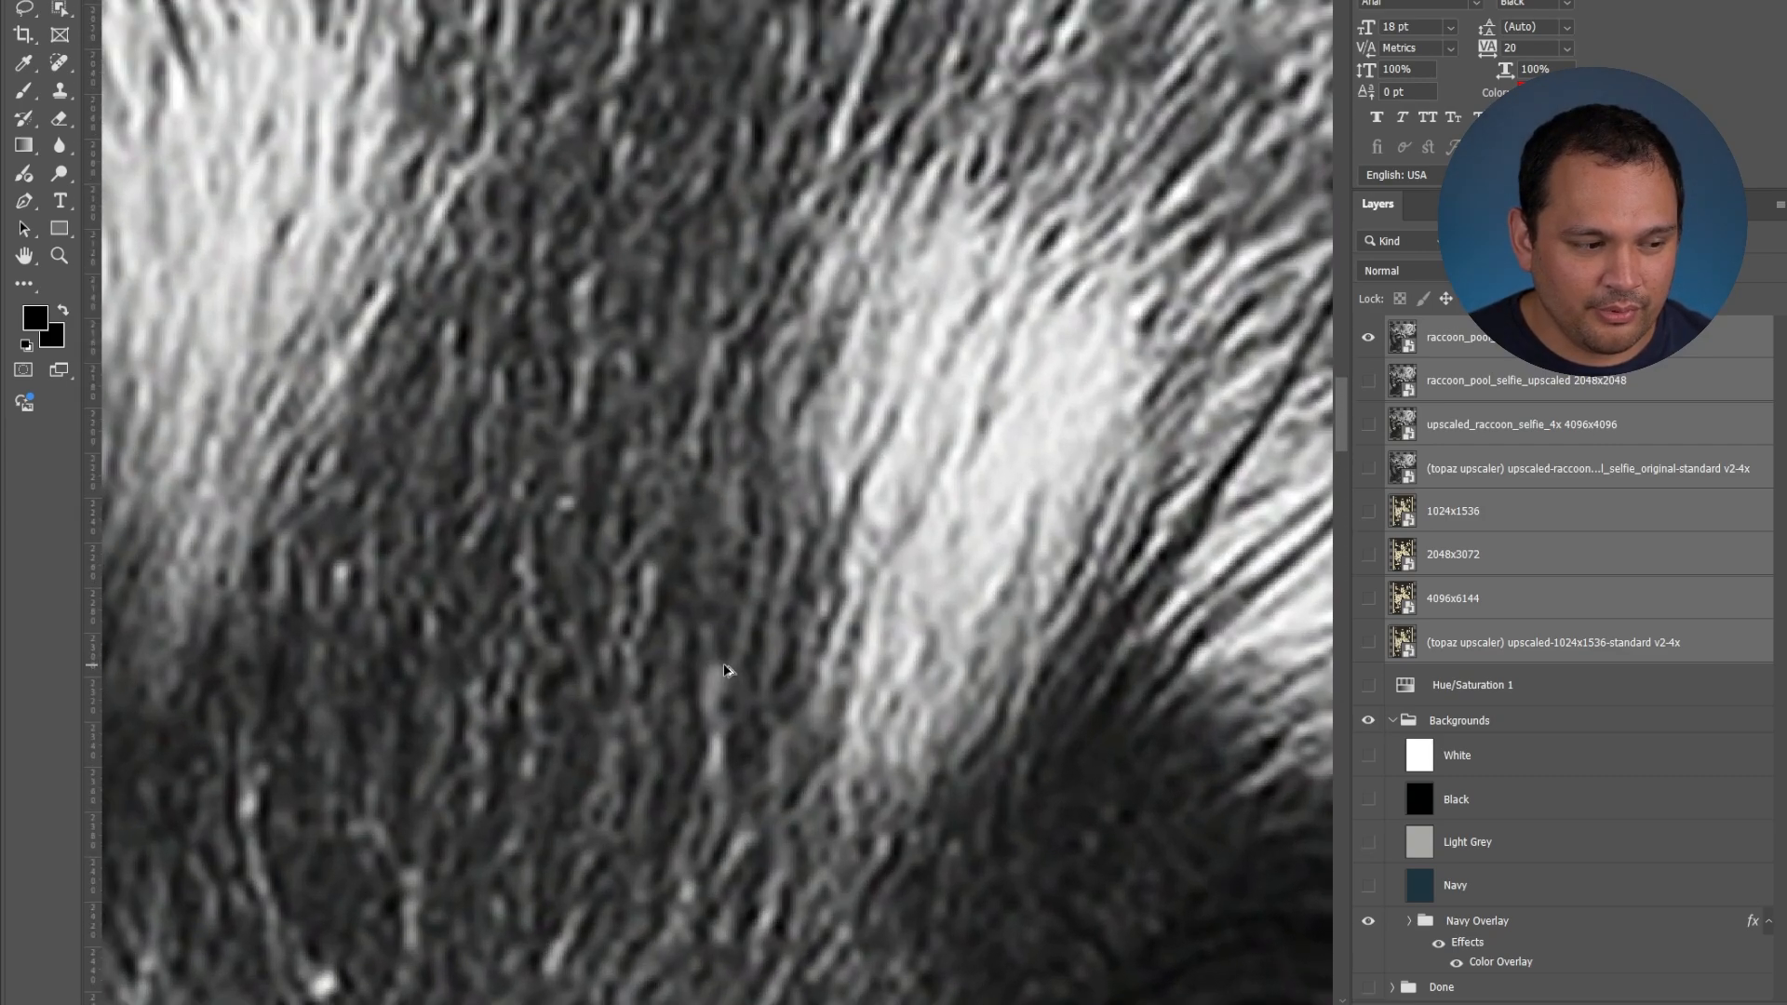
pyautogui.scroll(1, 724, 672)
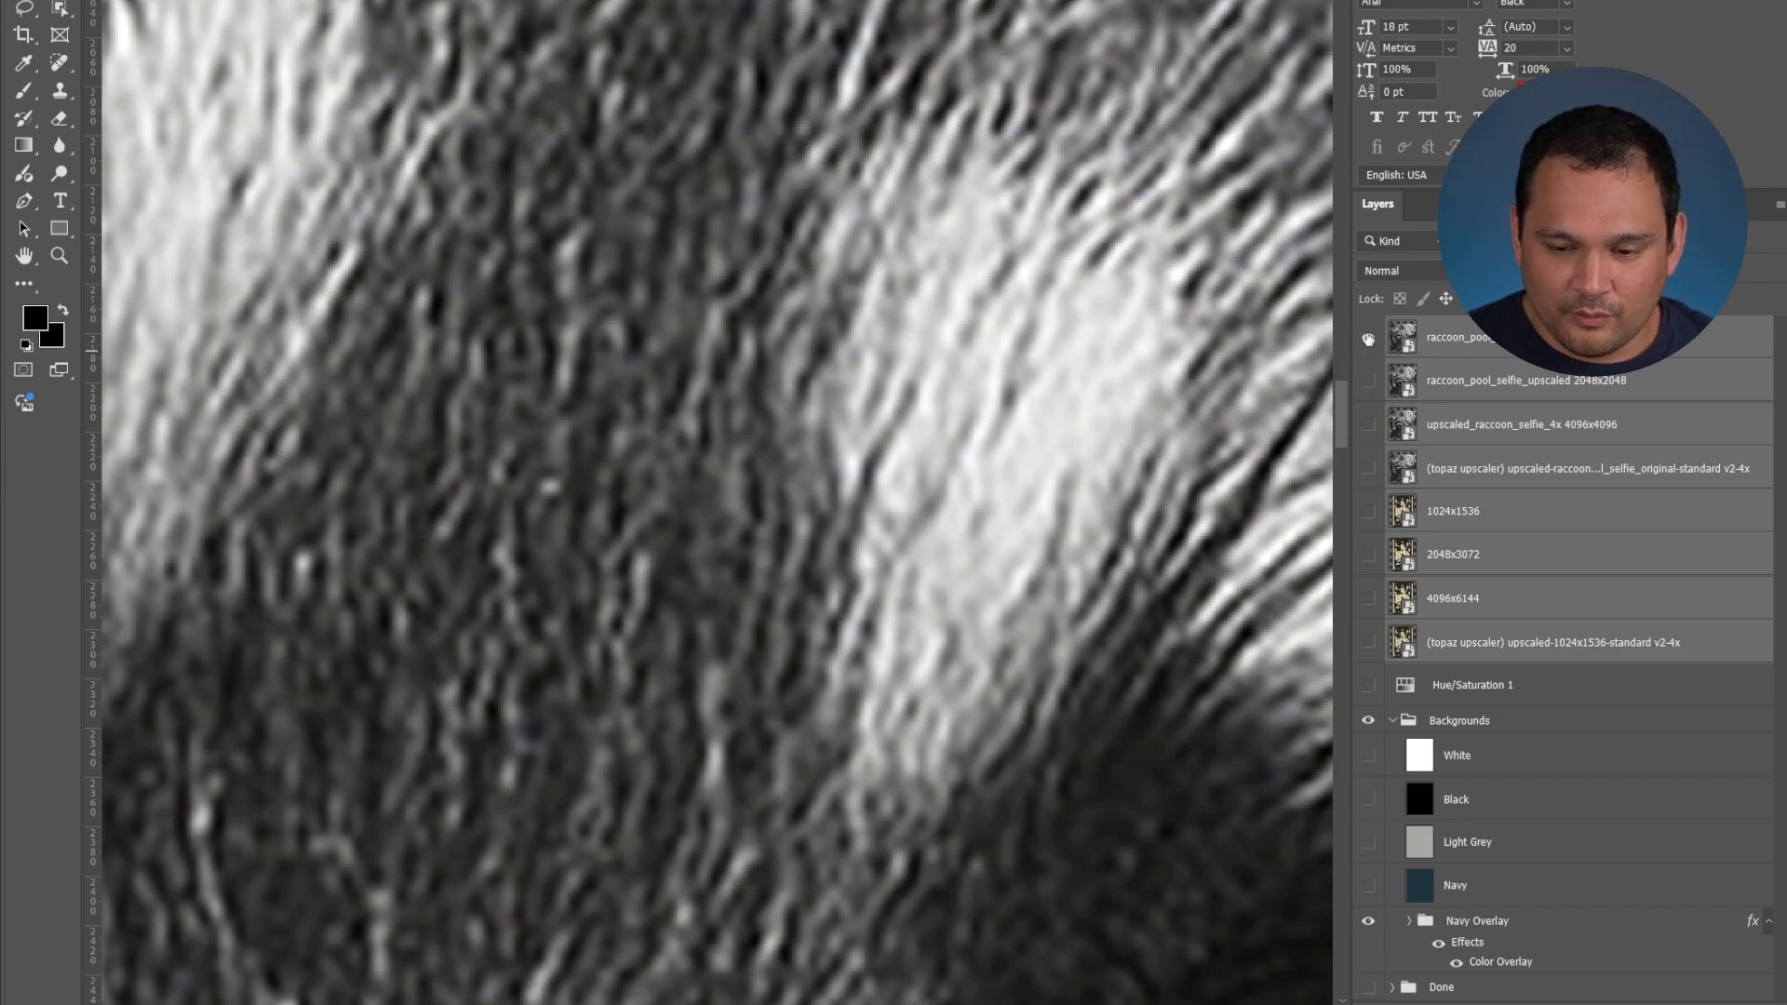
# - Toggle the 2048x2048 and 4096x4096 ChatGPT raccoon upscales to compare them on the fur
pyautogui.click(1369, 340)
pyautogui.click(1368, 381)
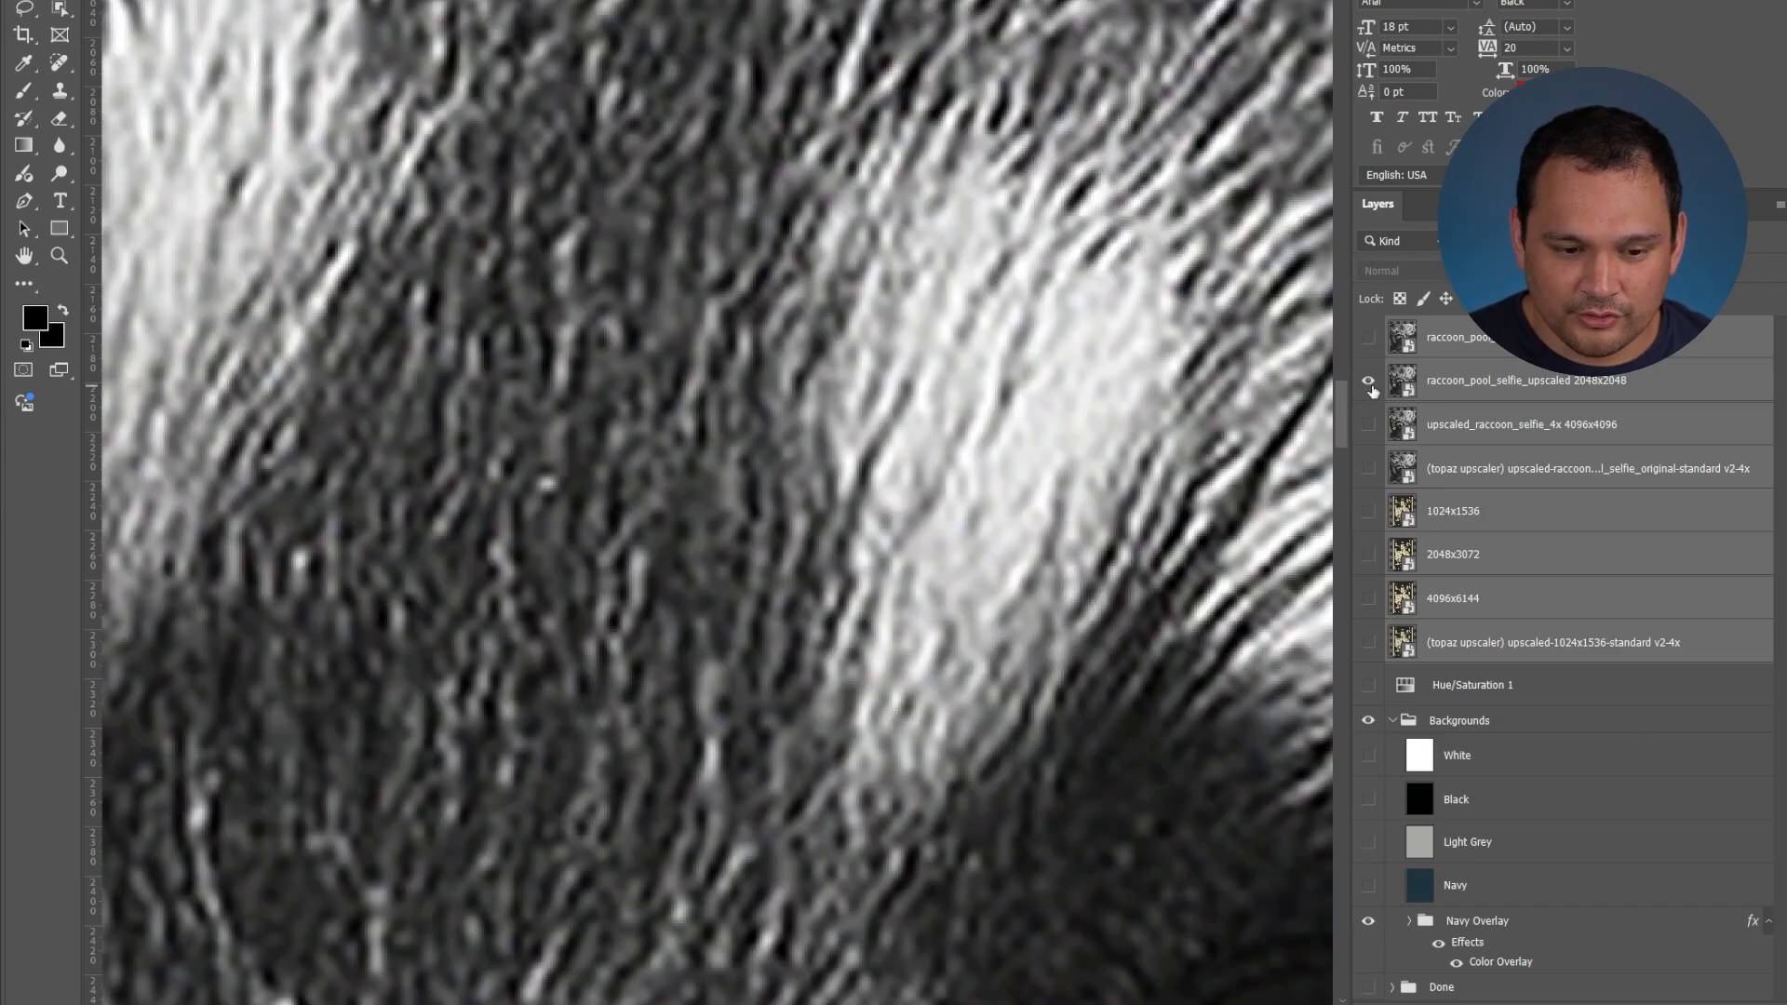
pyautogui.click(1369, 340)
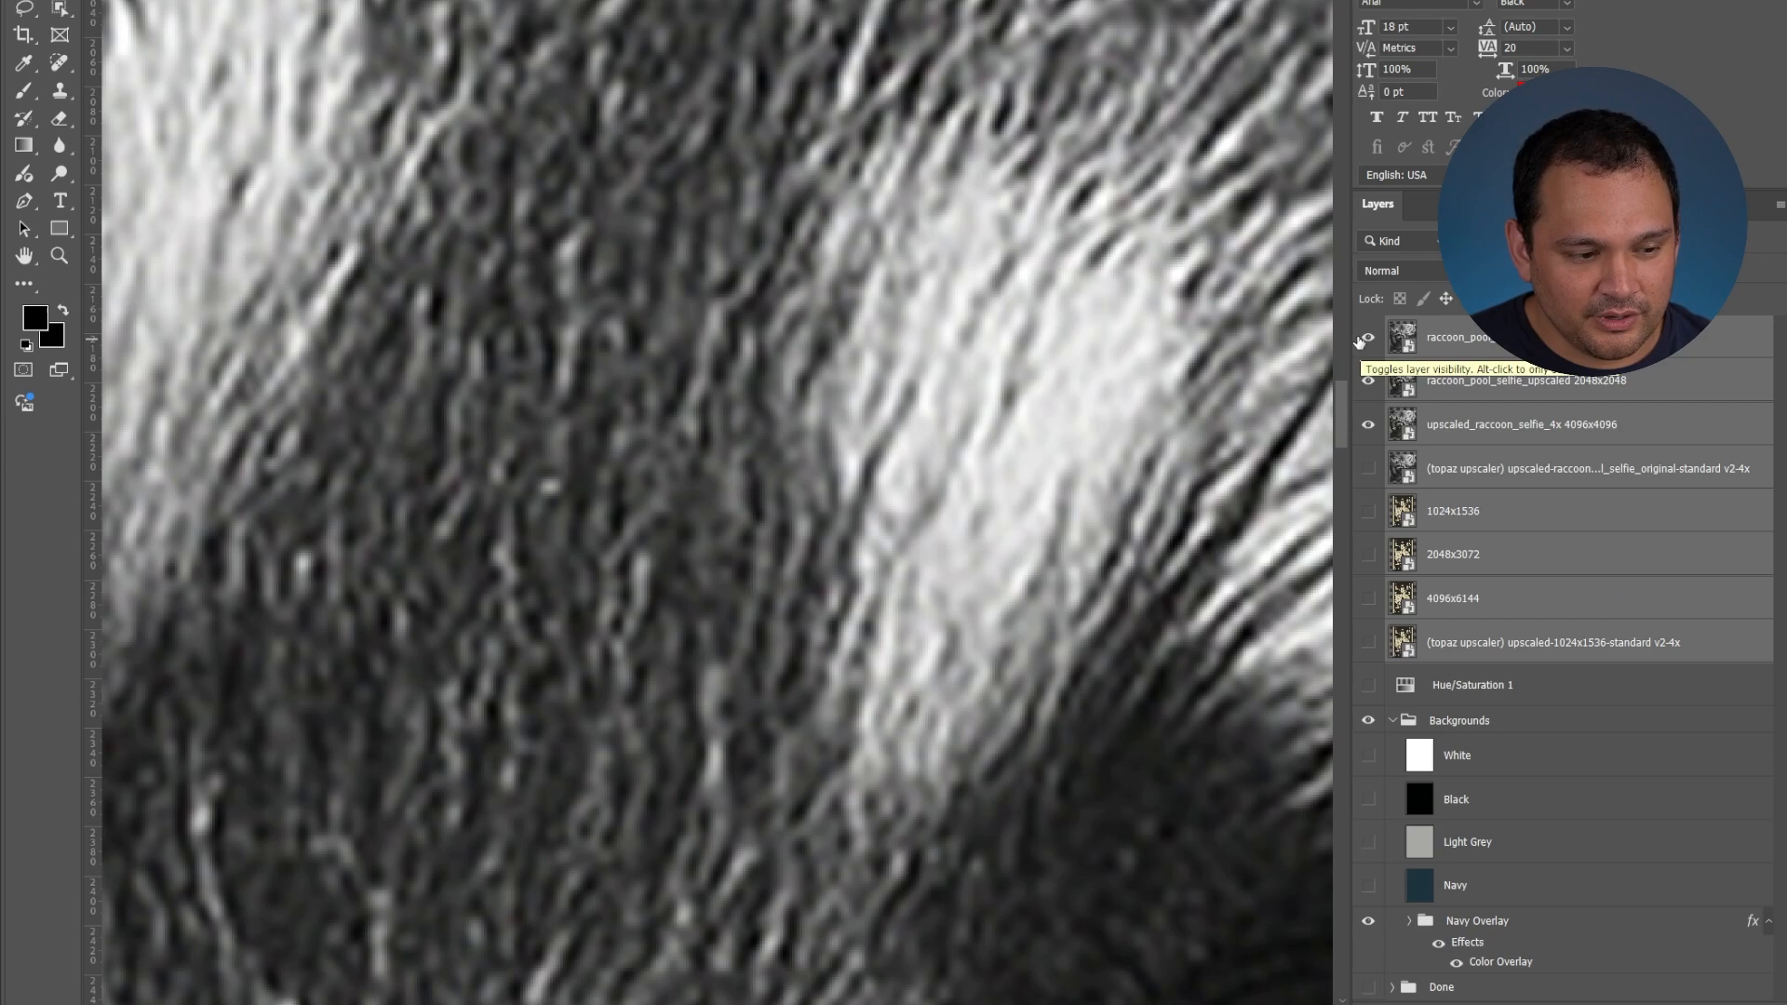
pyautogui.click(1369, 337)
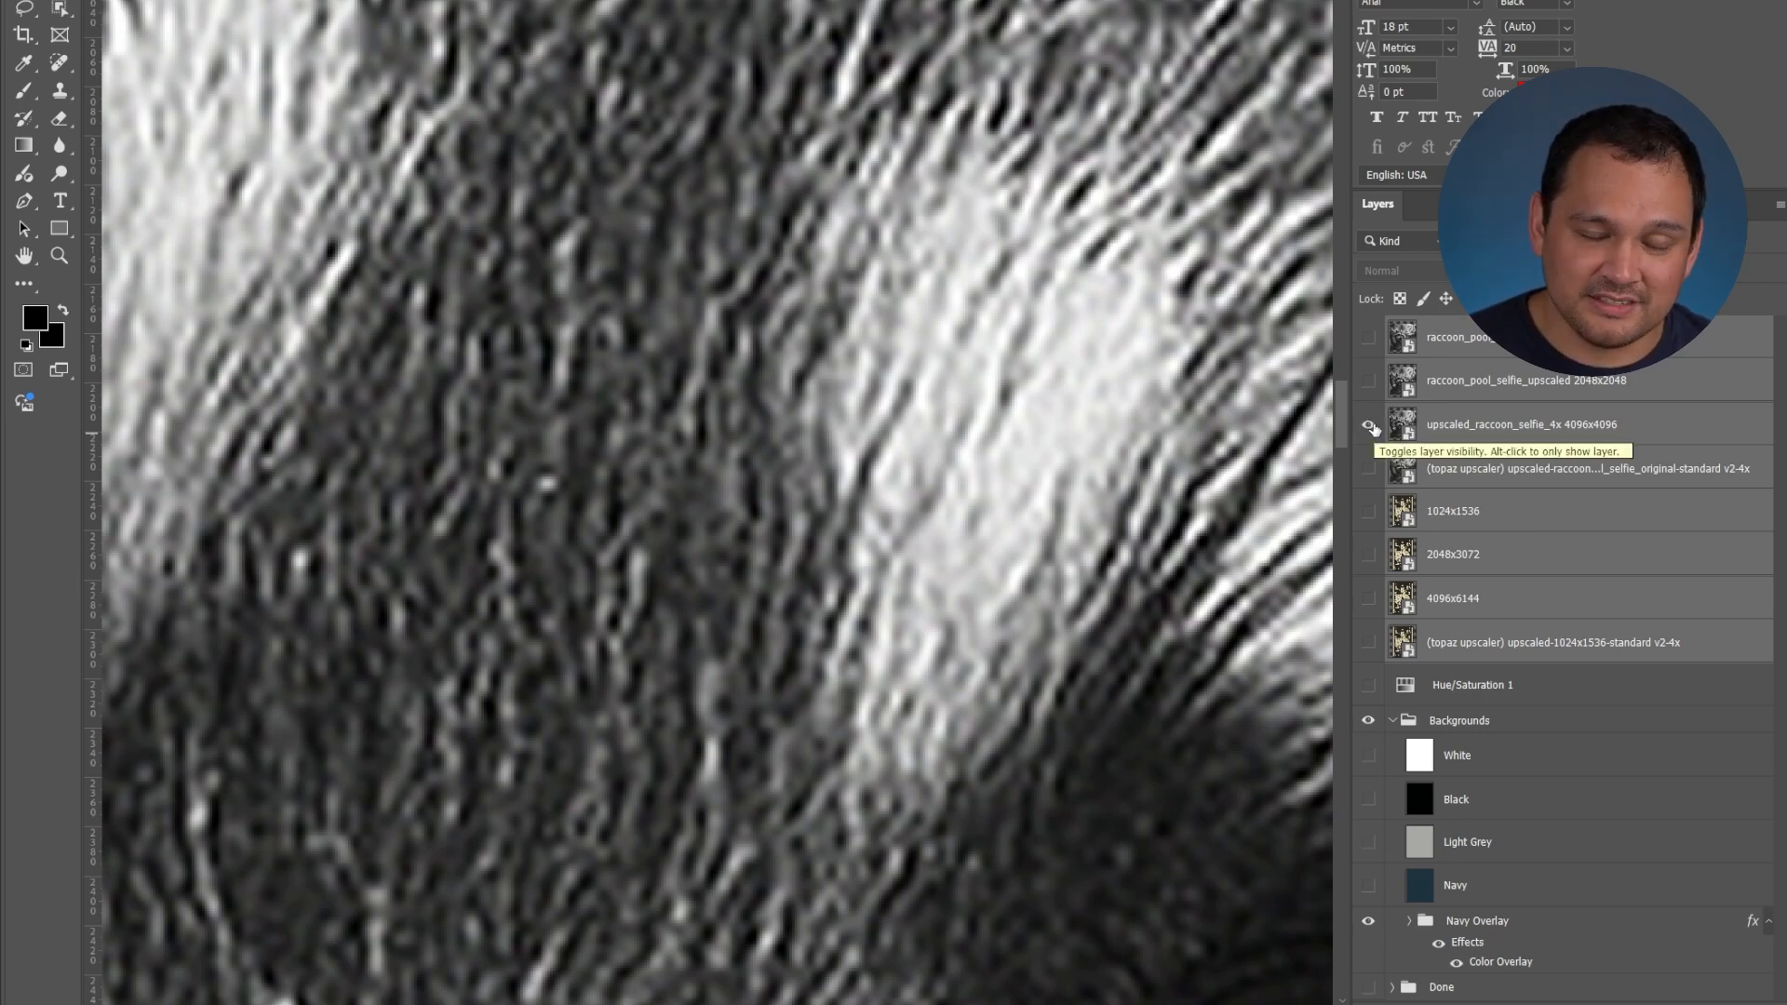
# - Reveal the Topaz raccoon upscale against the 4096x4096 one, then hide all raccoon layers
pyautogui.click(1370, 468)
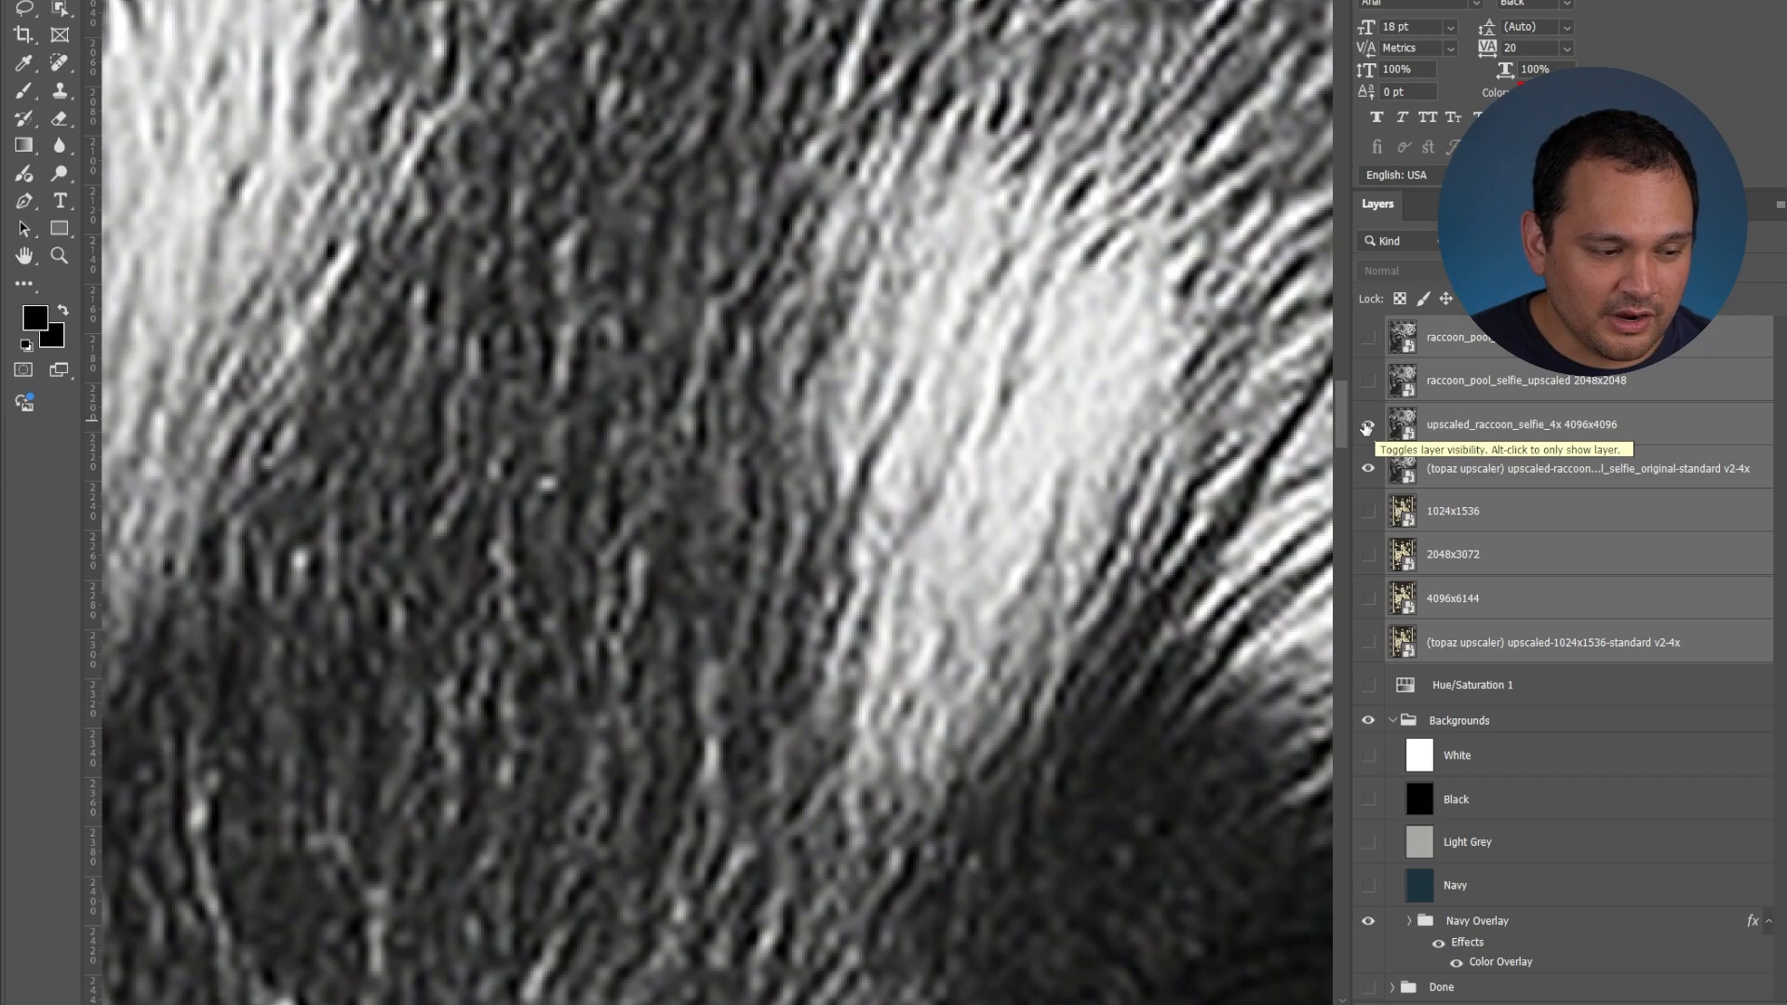
pyautogui.click(1367, 427)
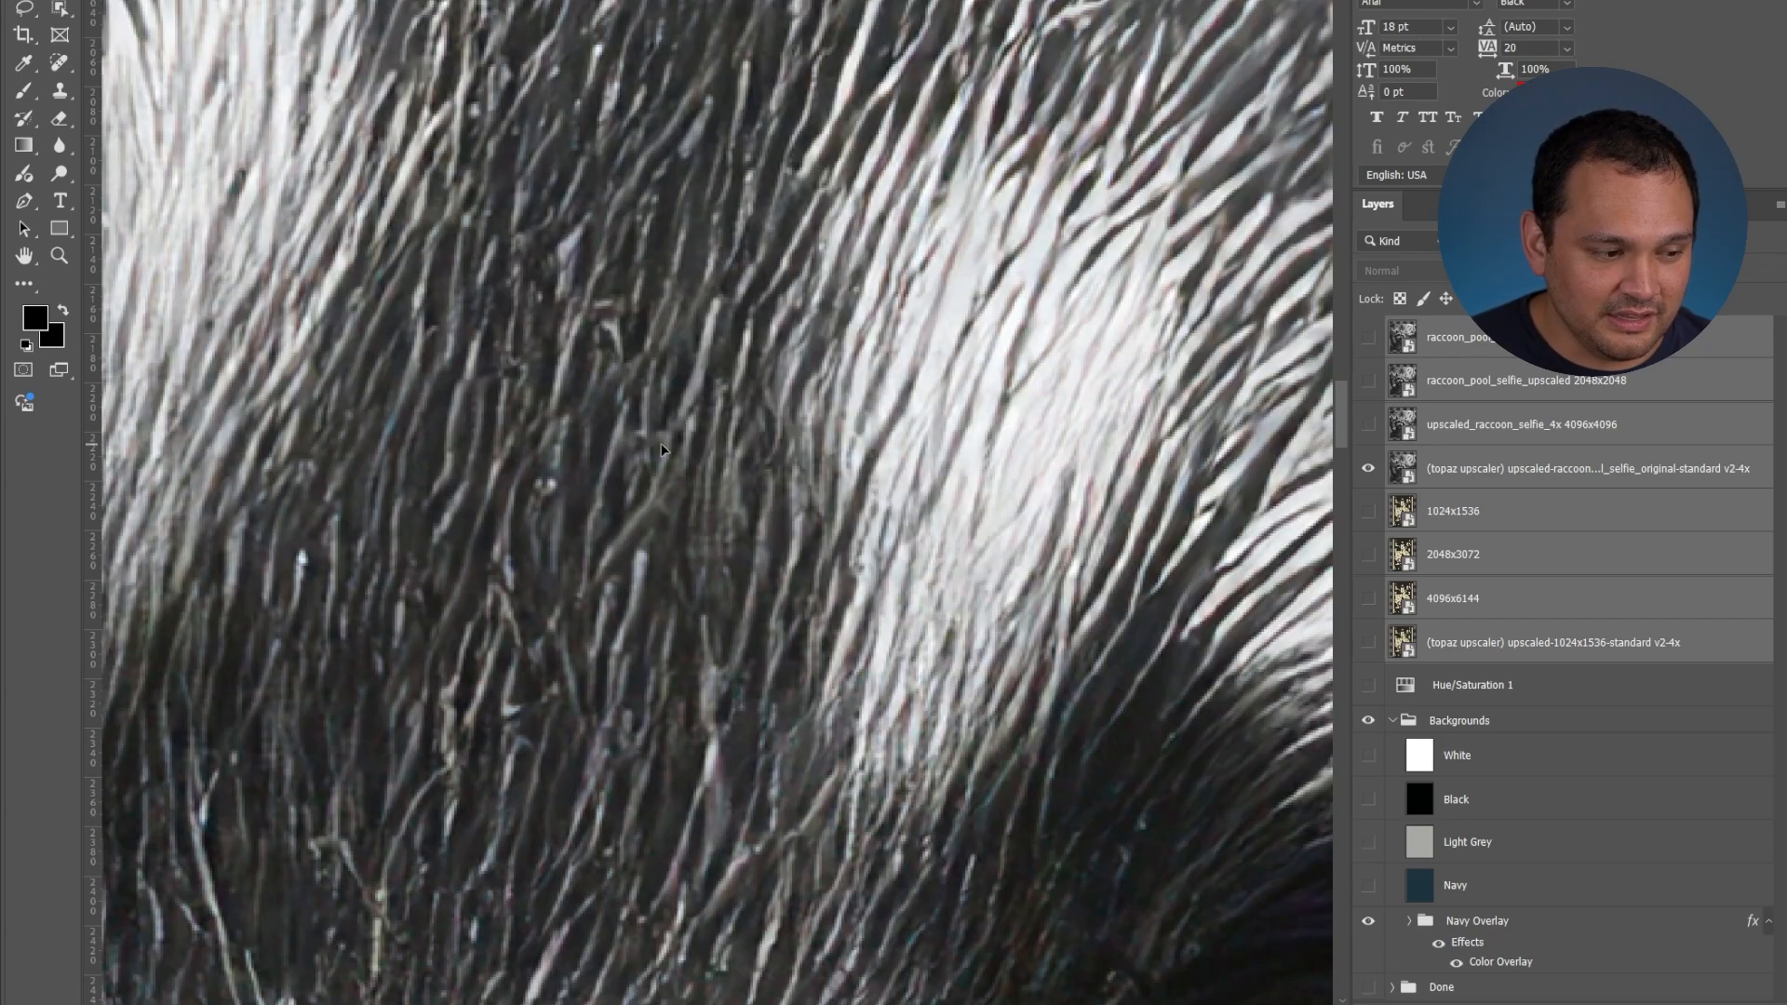
pyautogui.click(1368, 425)
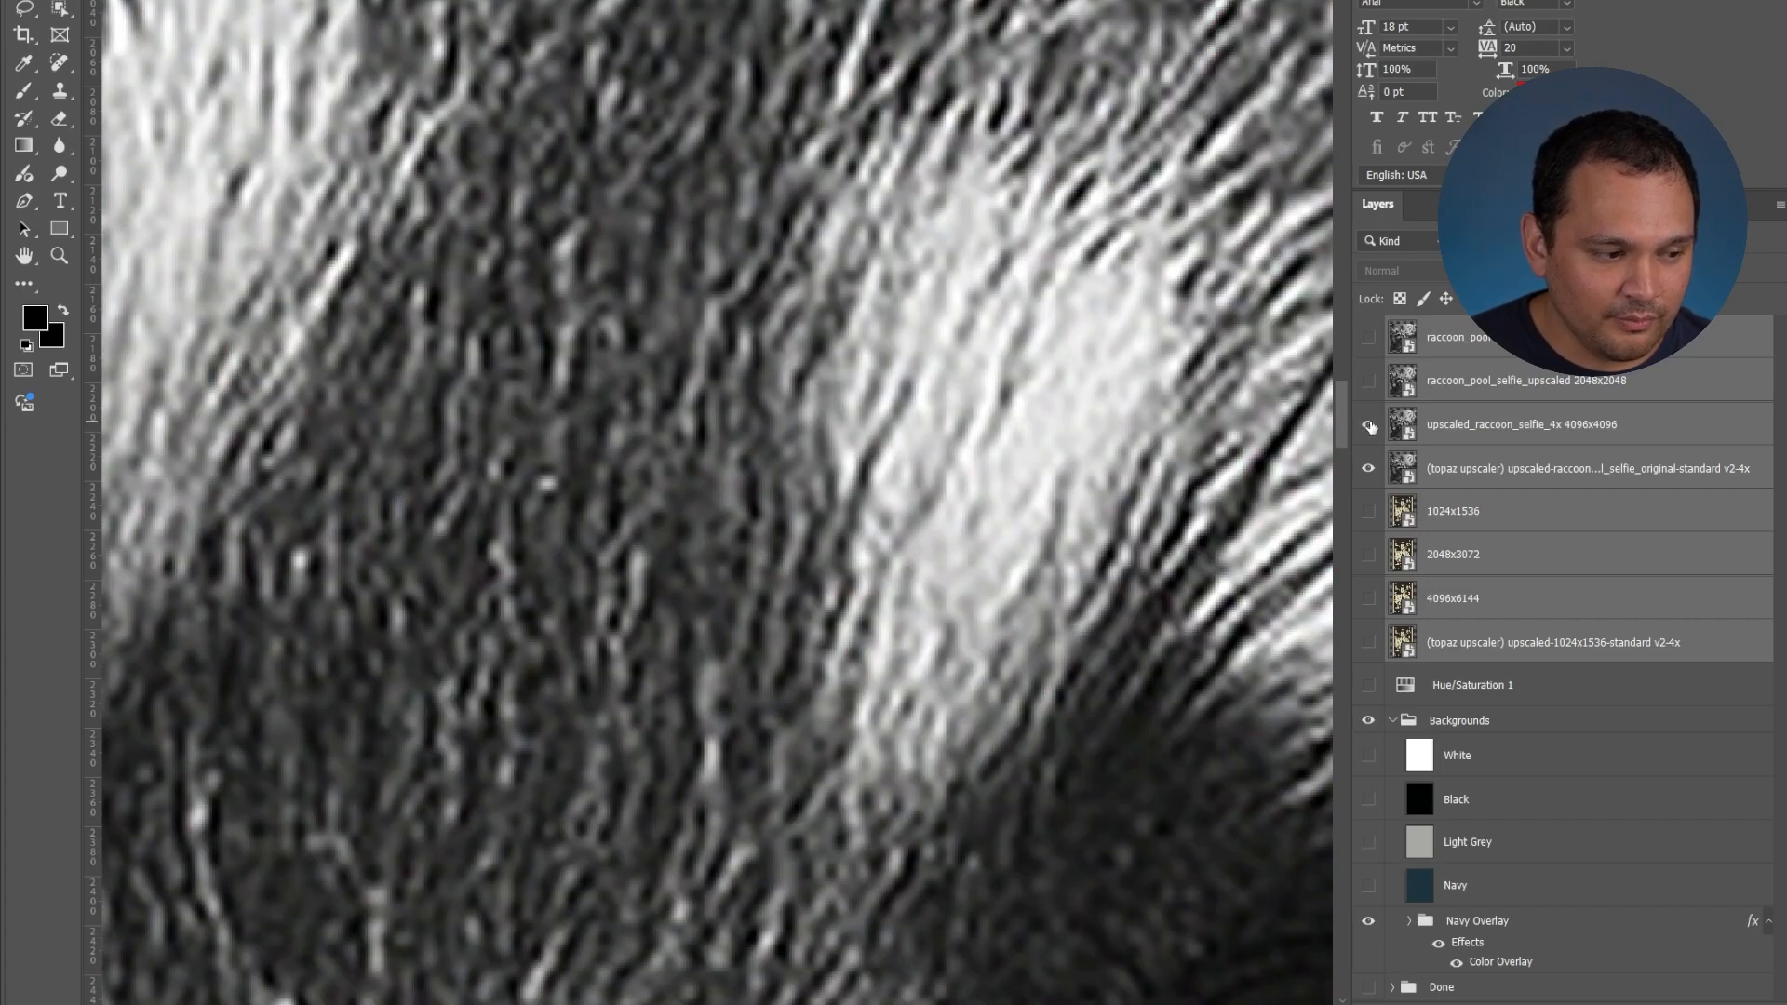
pyautogui.click(1369, 425)
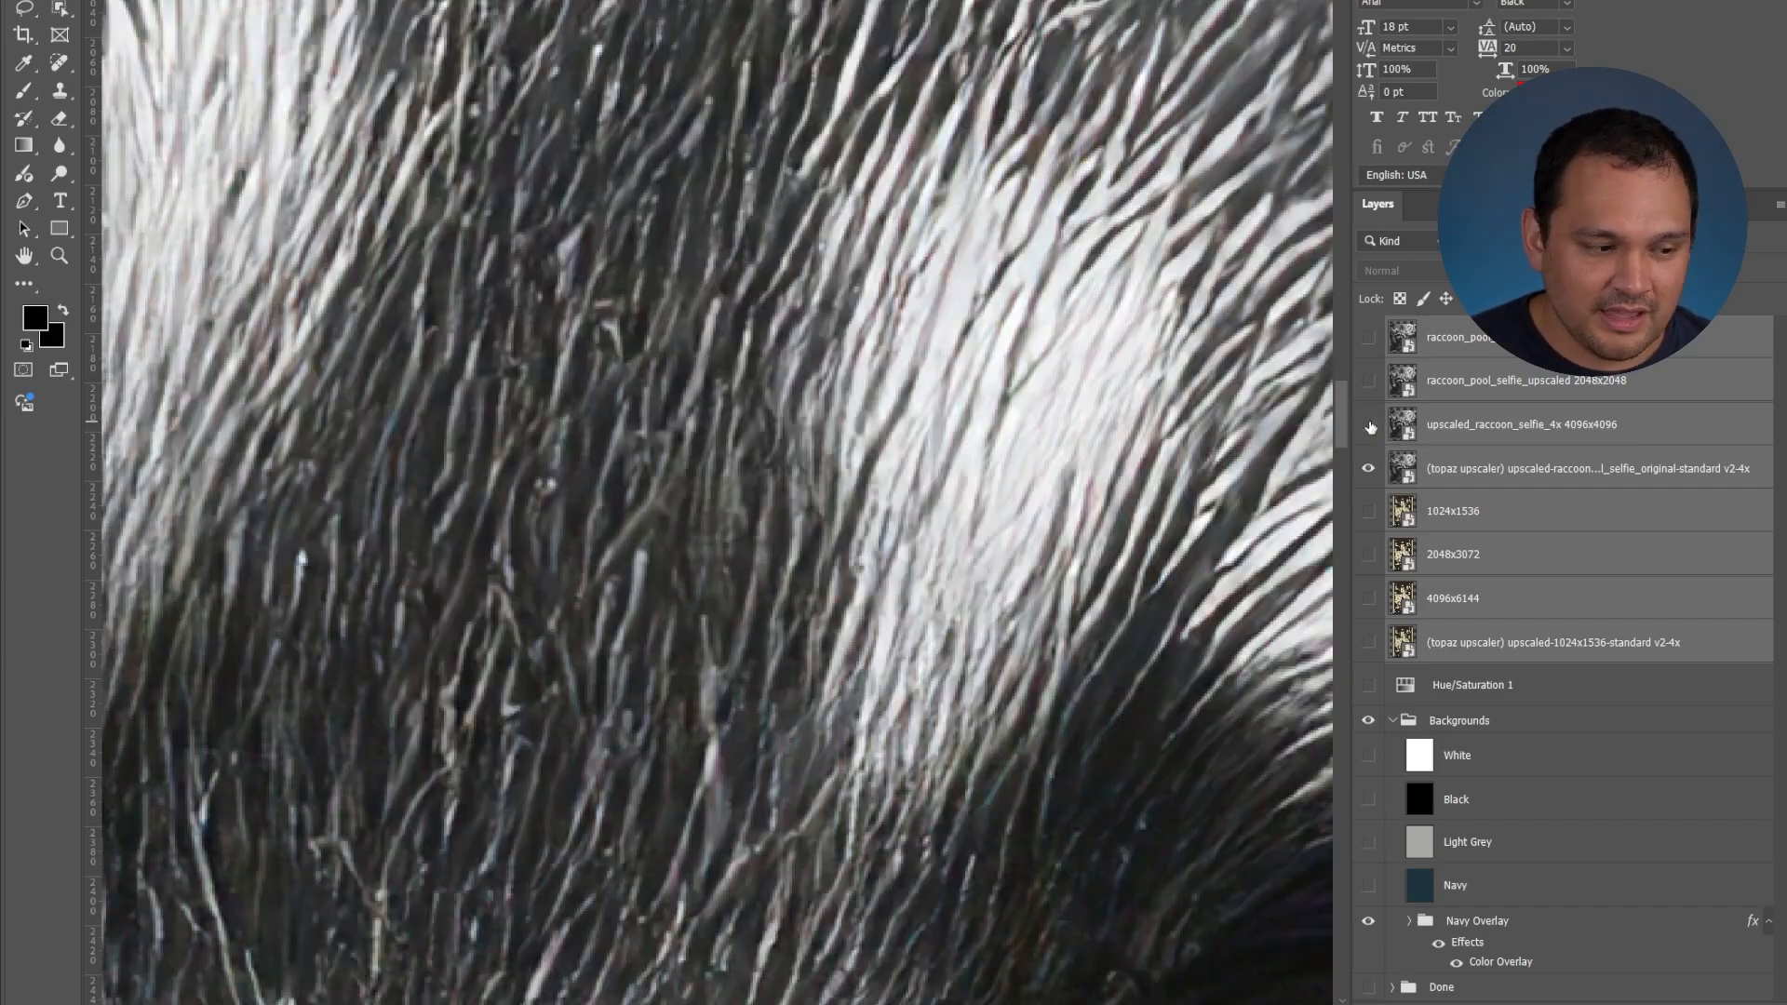
pyautogui.click(1368, 468)
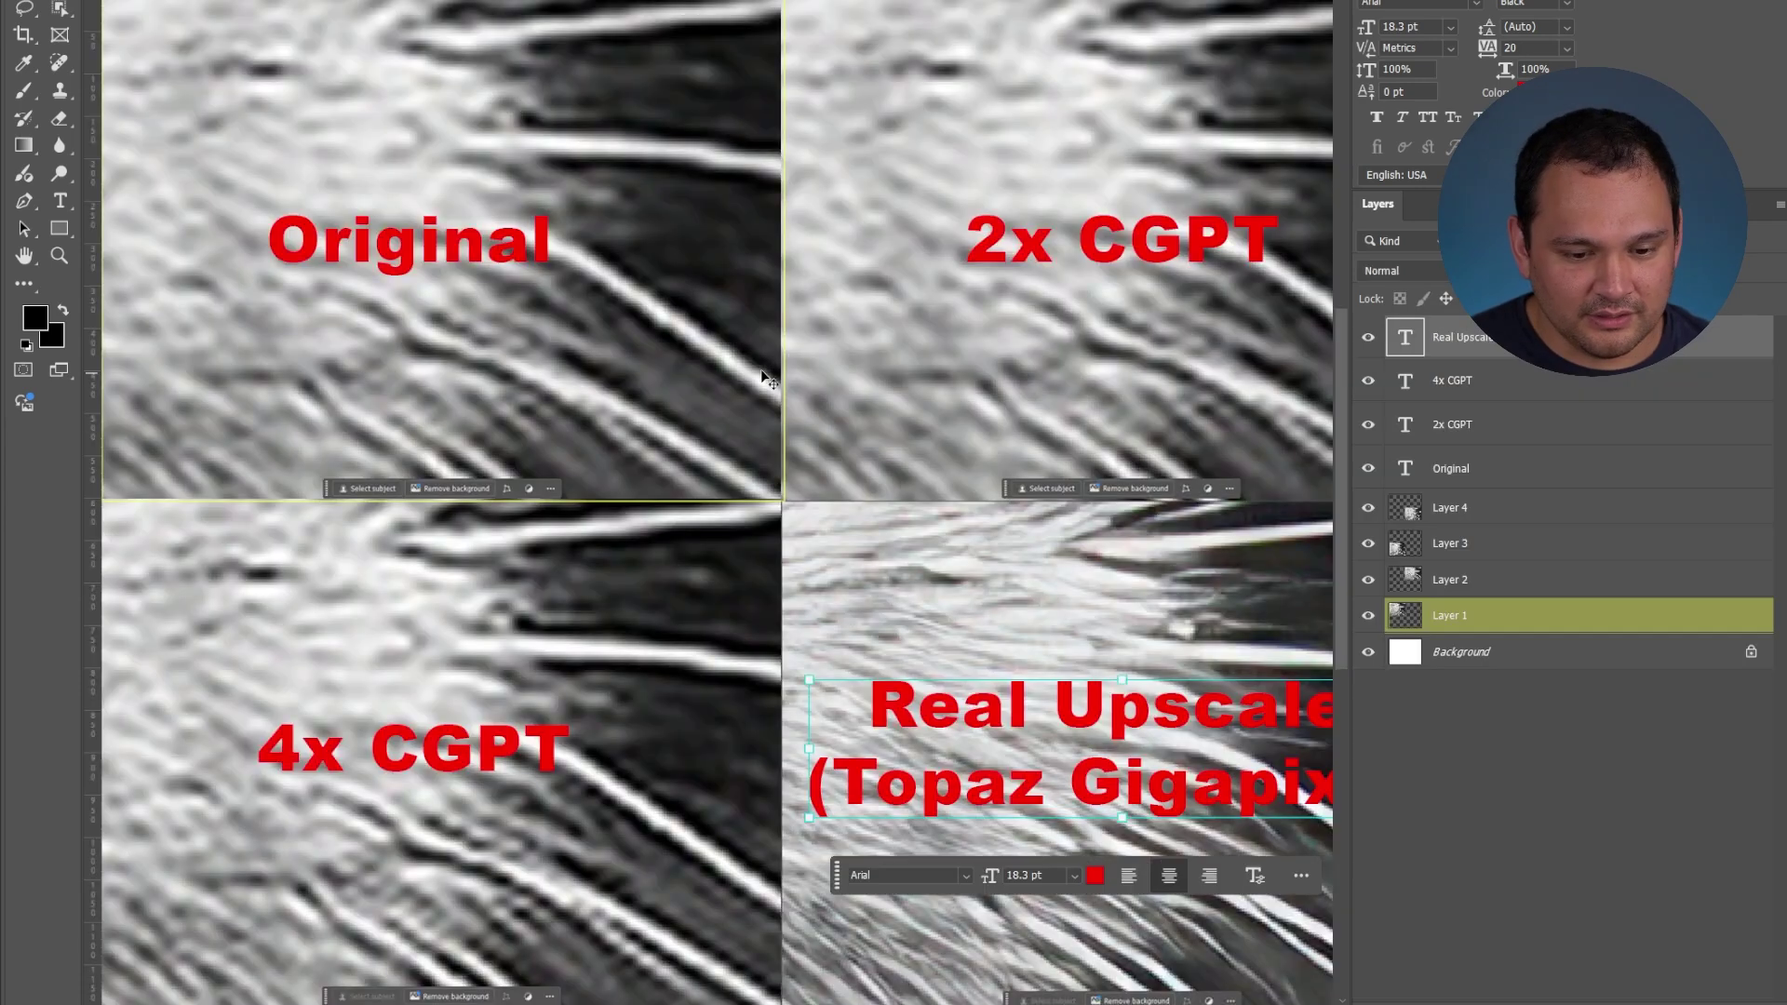
pyautogui.hotkey('alt', ']')
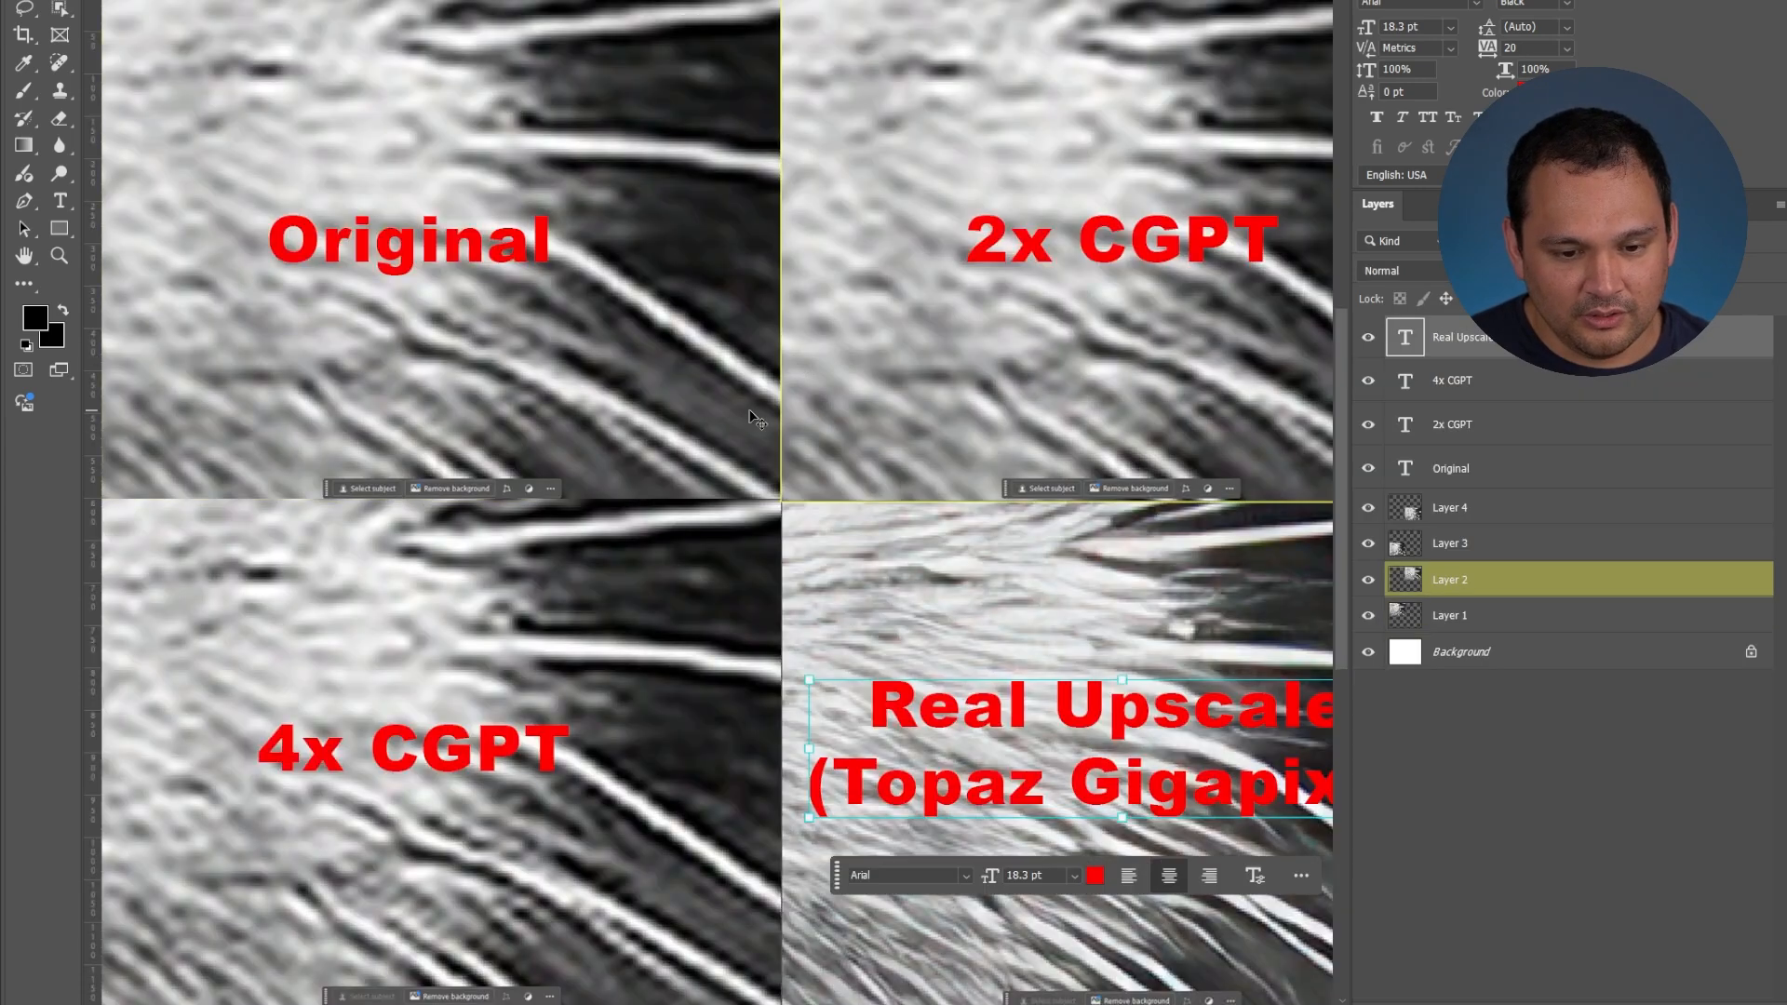
pyautogui.hotkey('alt', ']')
pyautogui.hscroll(1, 721, 525)
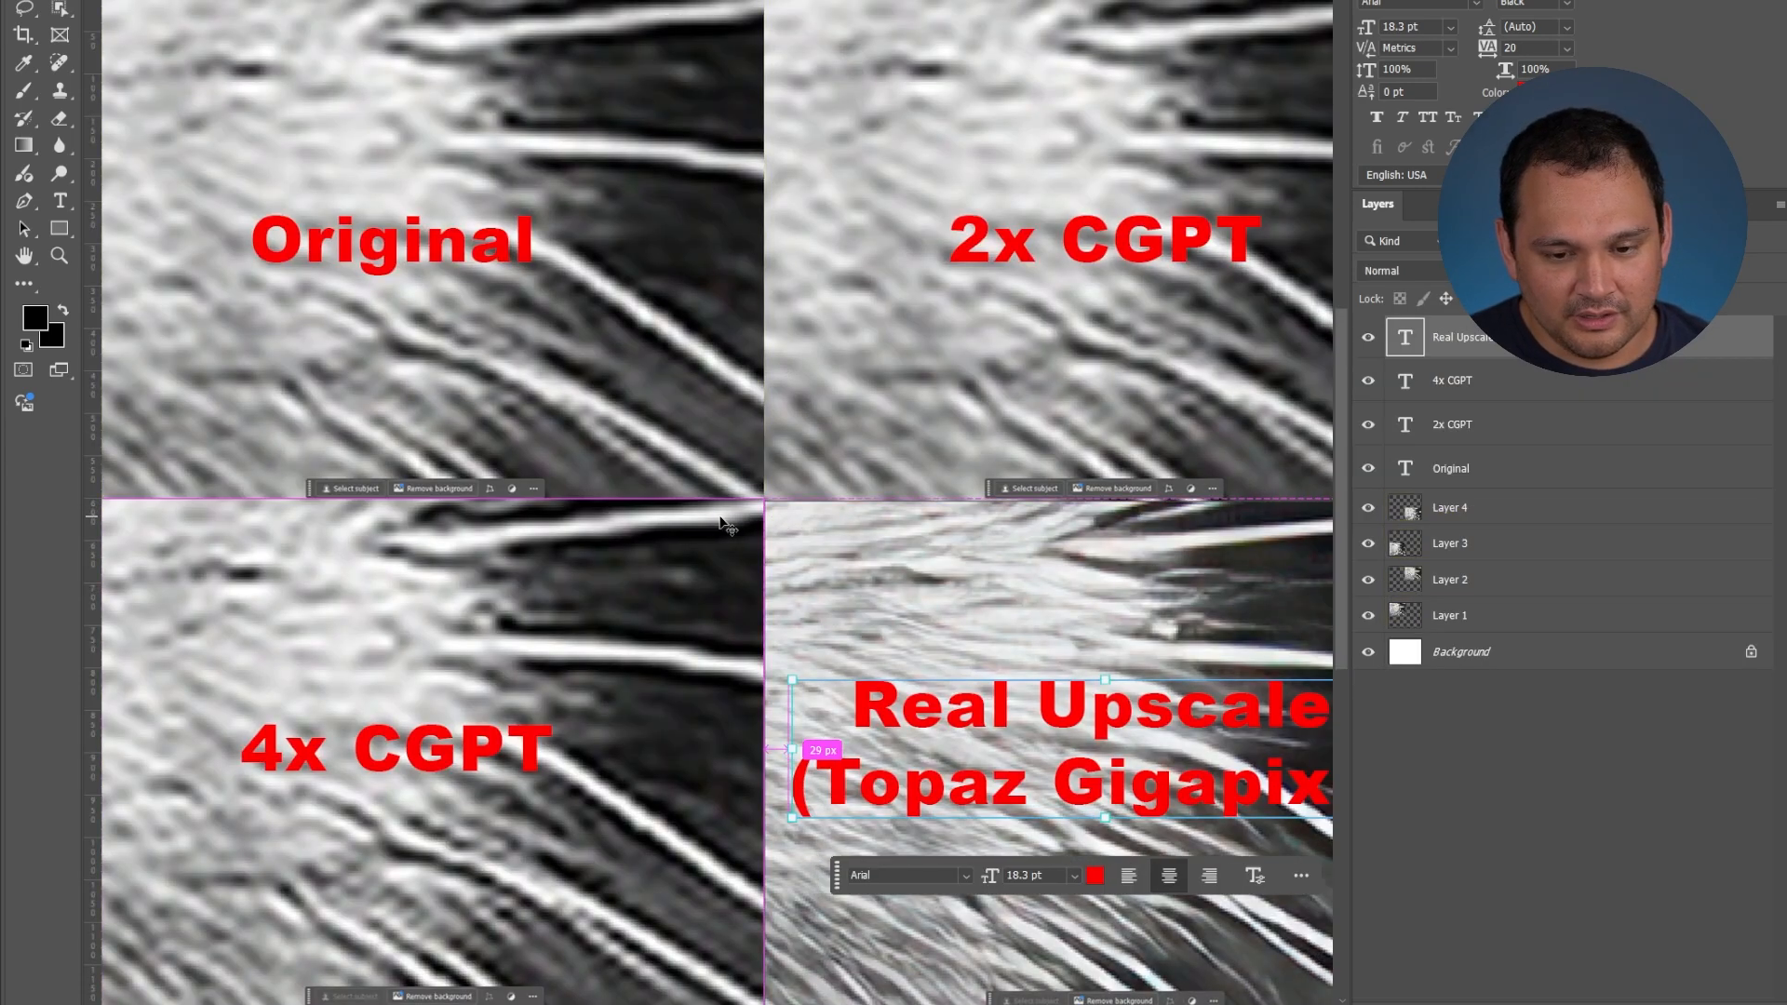
pyautogui.hscroll(1, 722, 525)
pyautogui.hscroll(2, 722, 526)
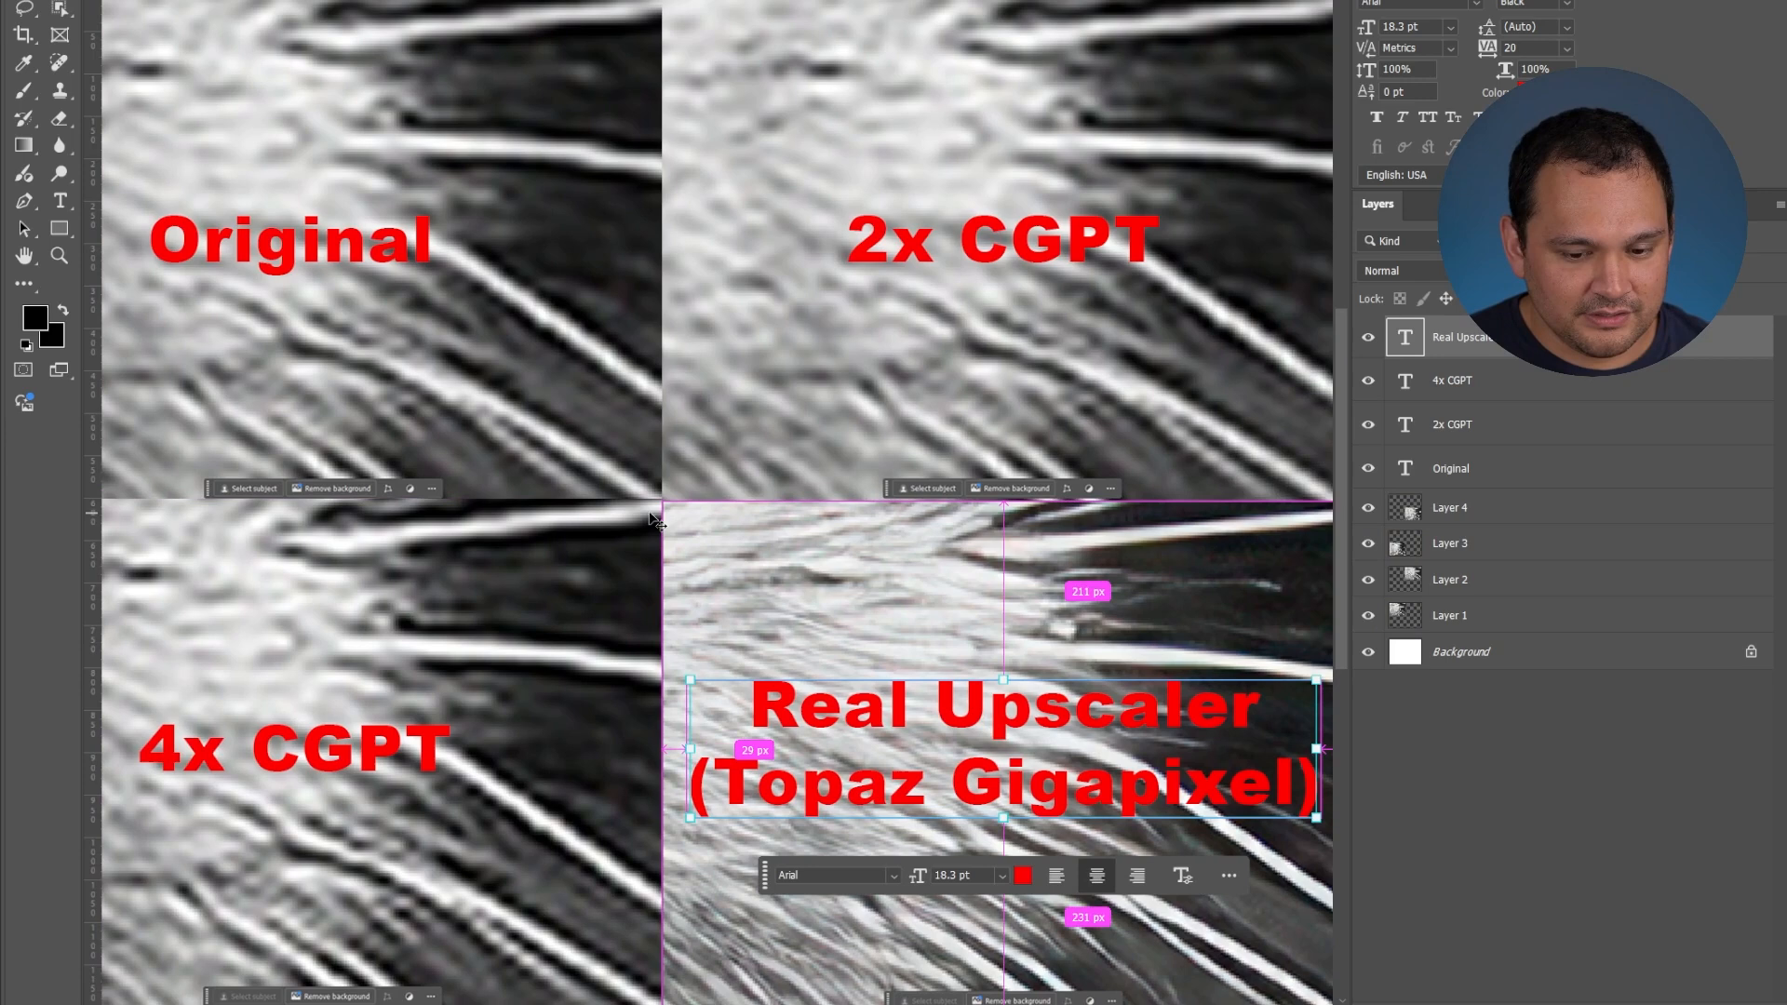
pyautogui.click(575, 428)
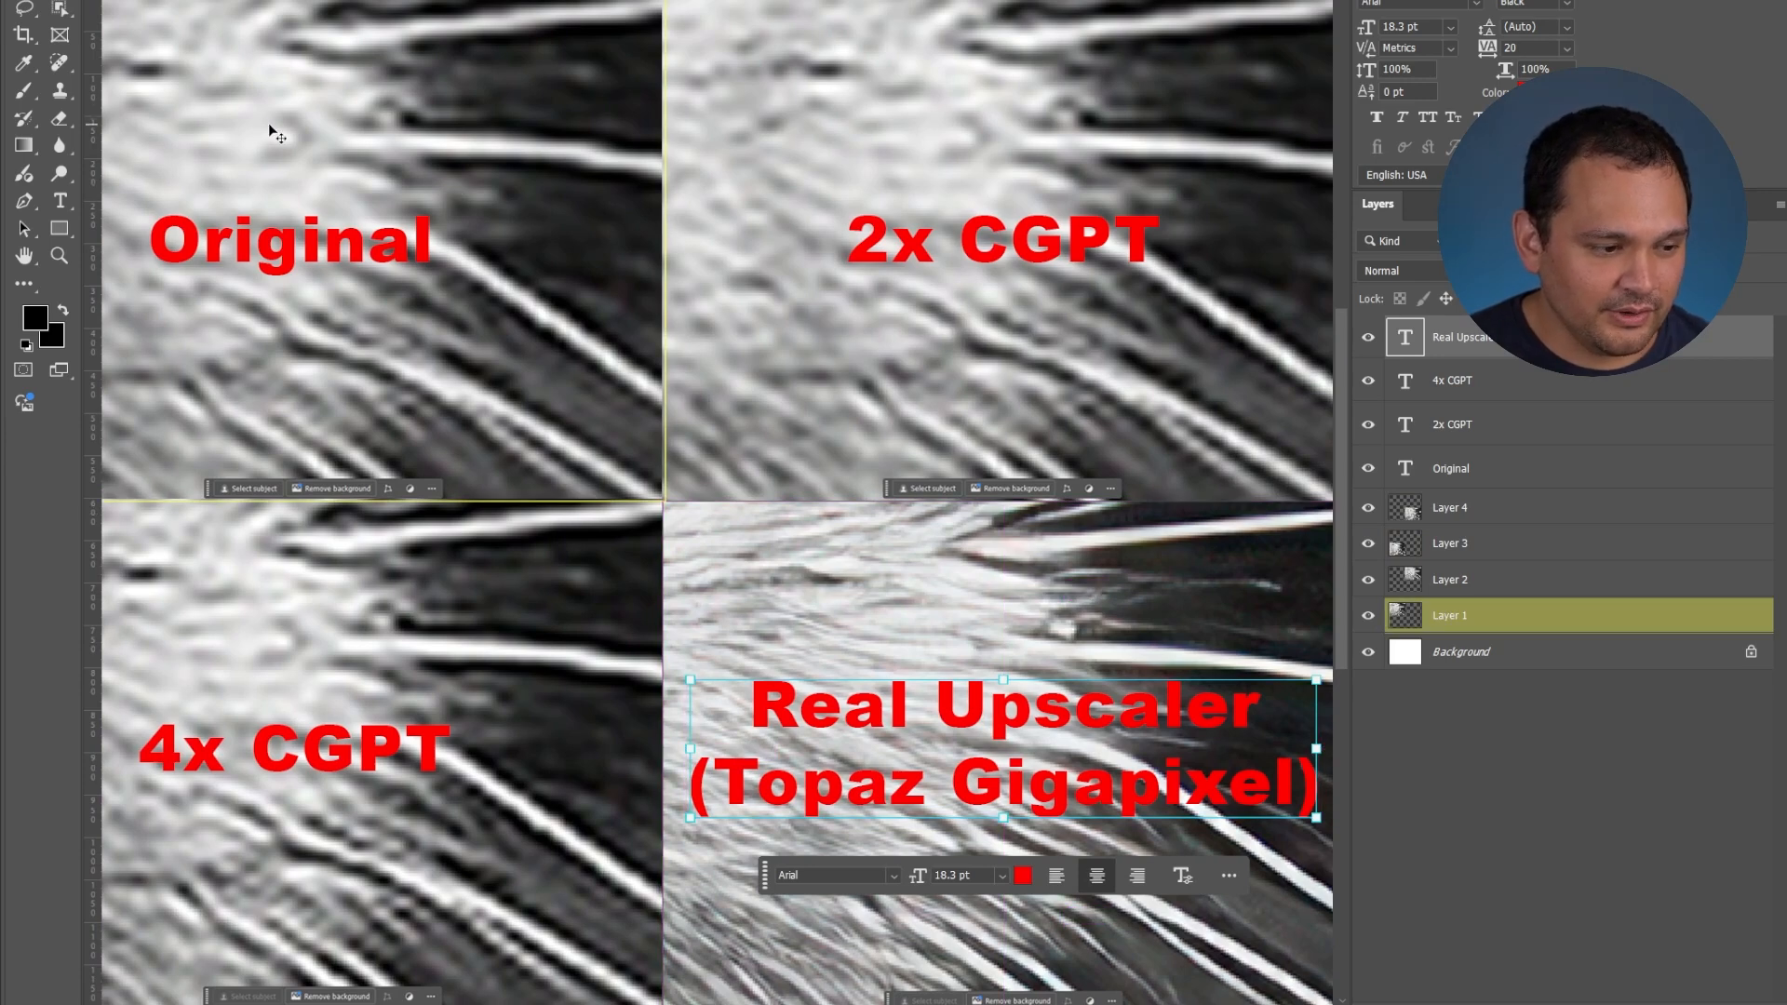
pyautogui.click(943, 151)
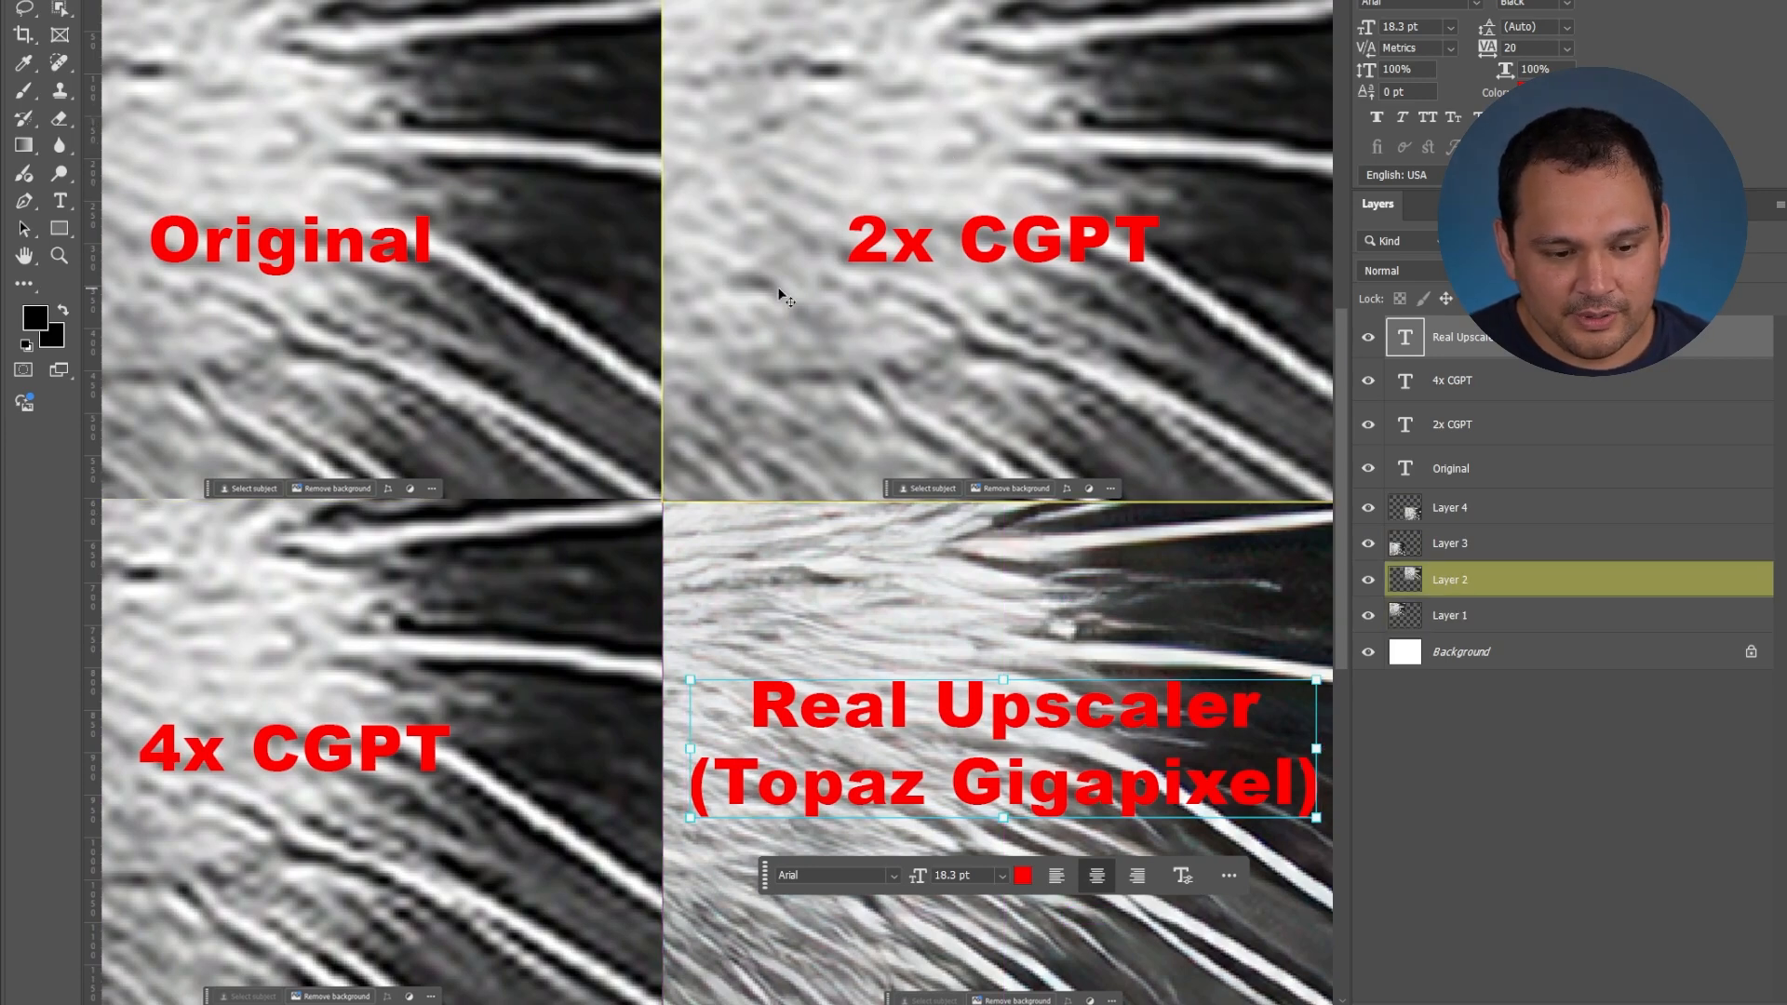
pyautogui.click(452, 698)
pyautogui.click(308, 238)
pyautogui.click(749, 260)
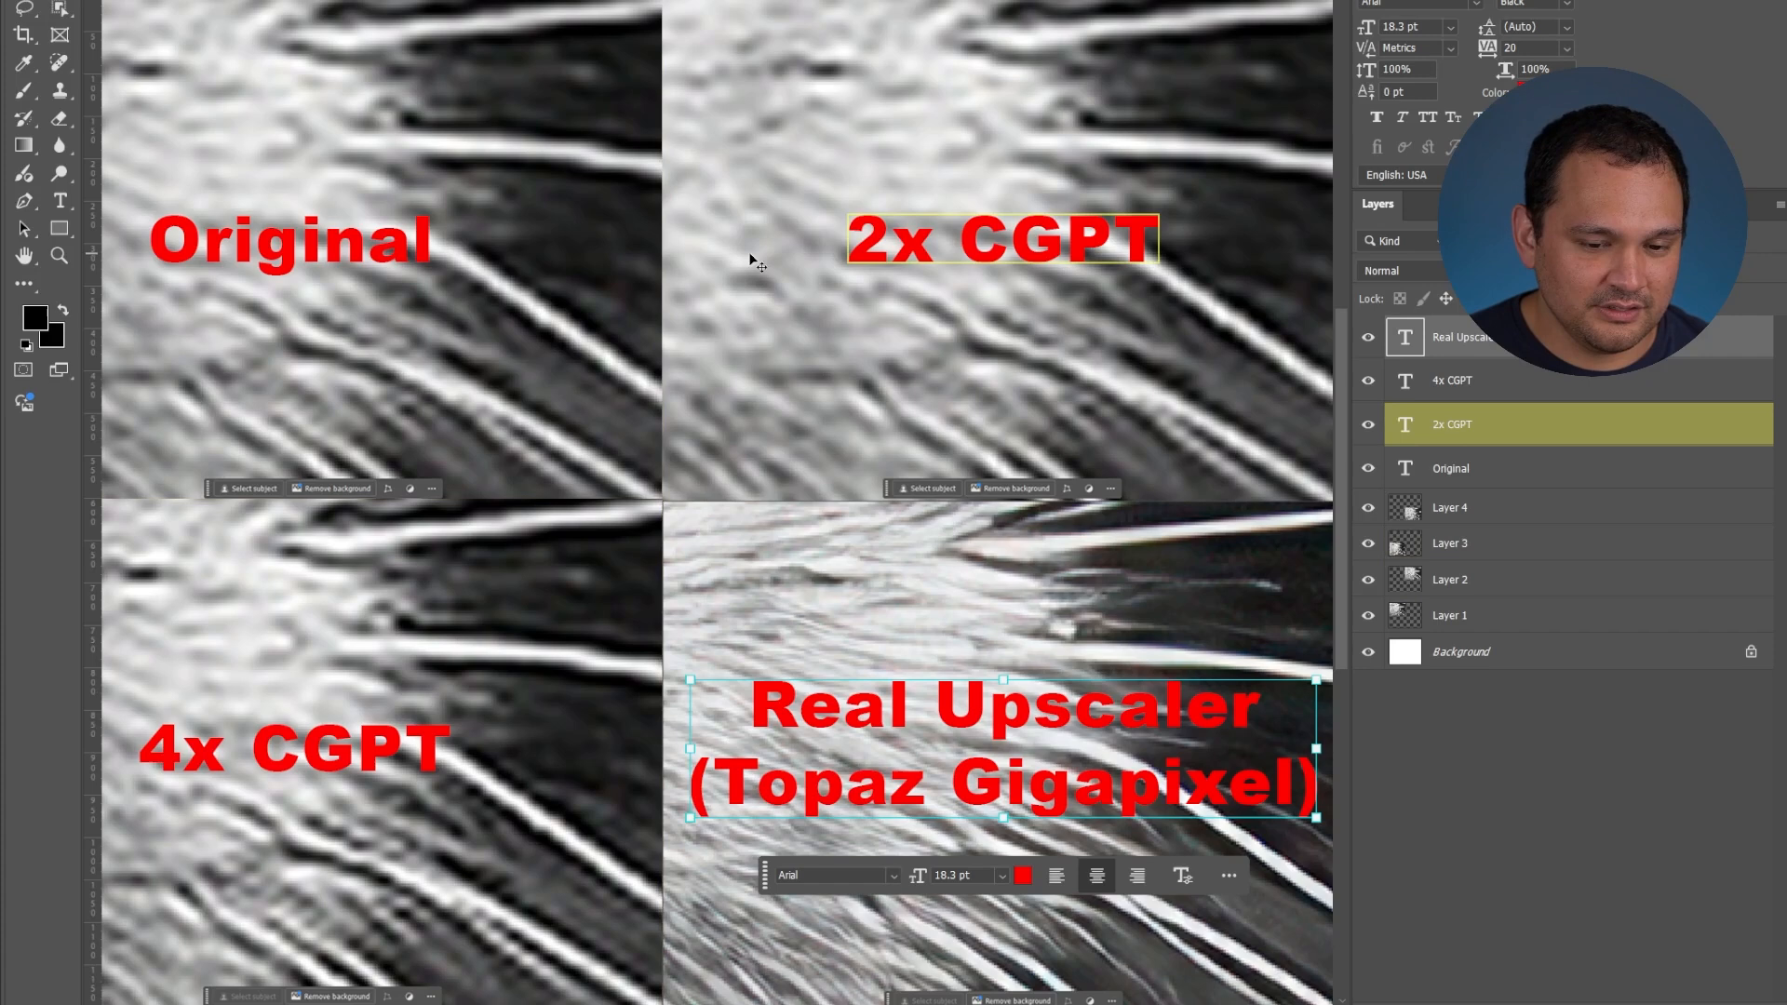
pyautogui.click(458, 786)
pyautogui.click(824, 608)
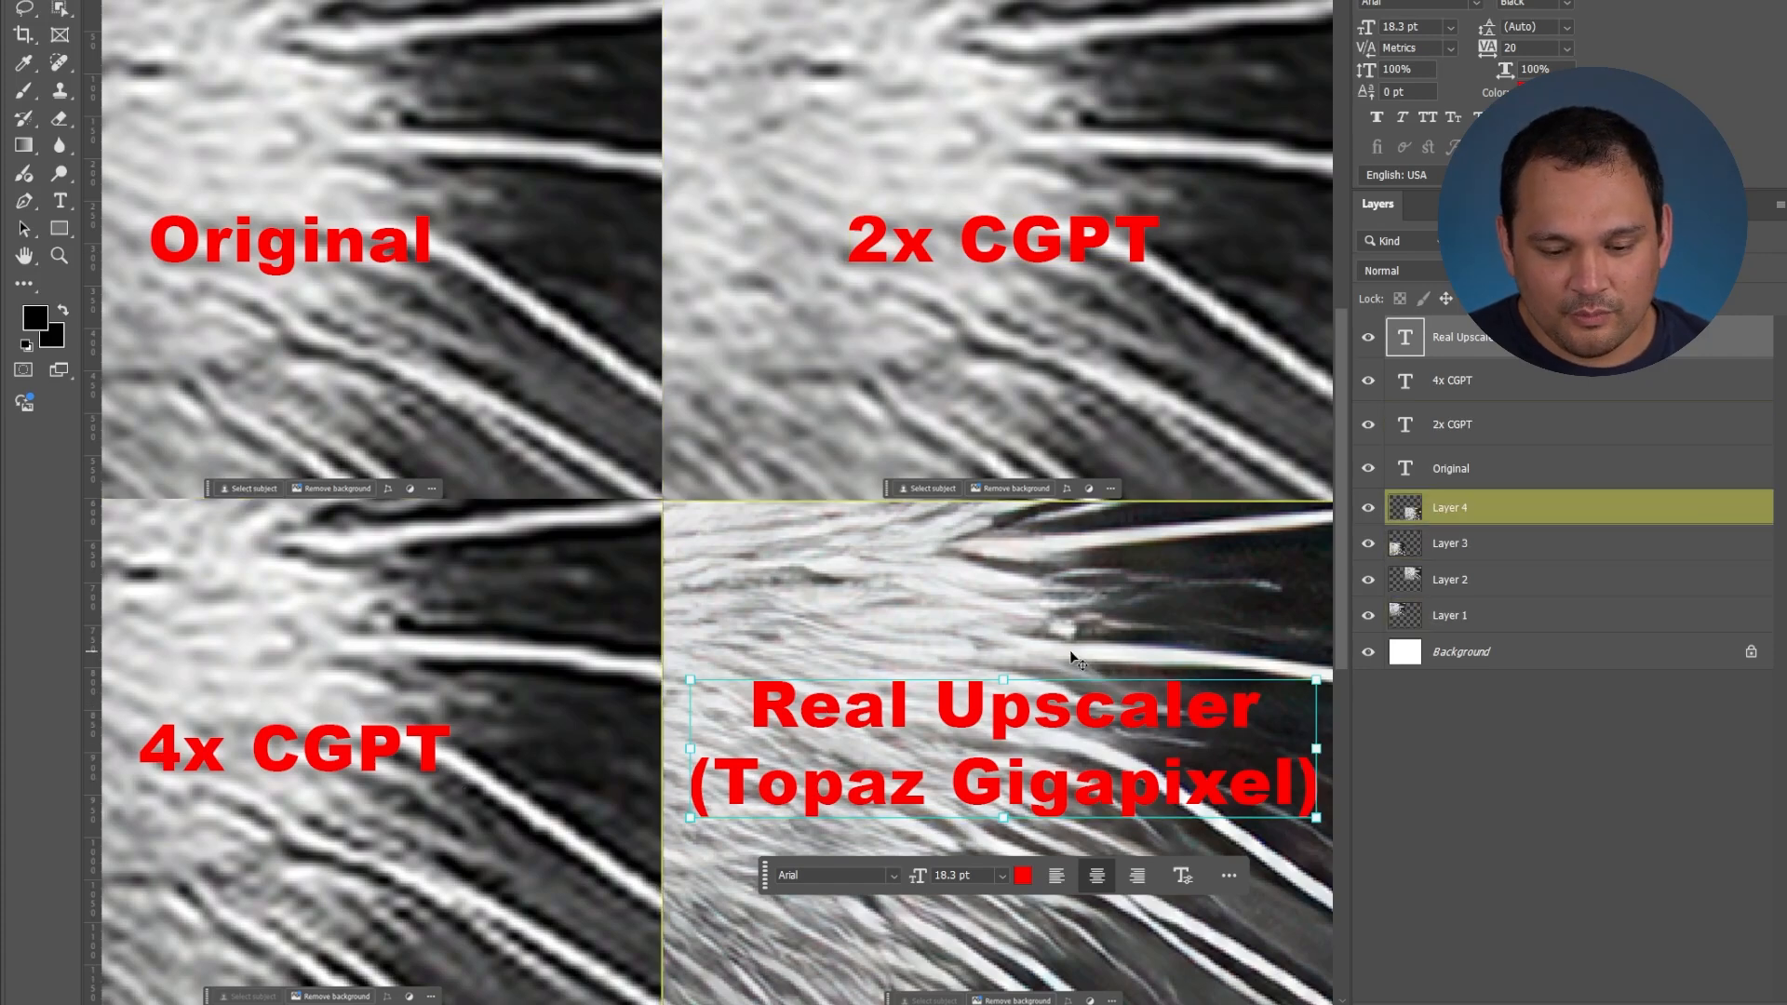
pyautogui.scroll(-2, 1020, 503)
pyautogui.scroll(-2, 1037, 388)
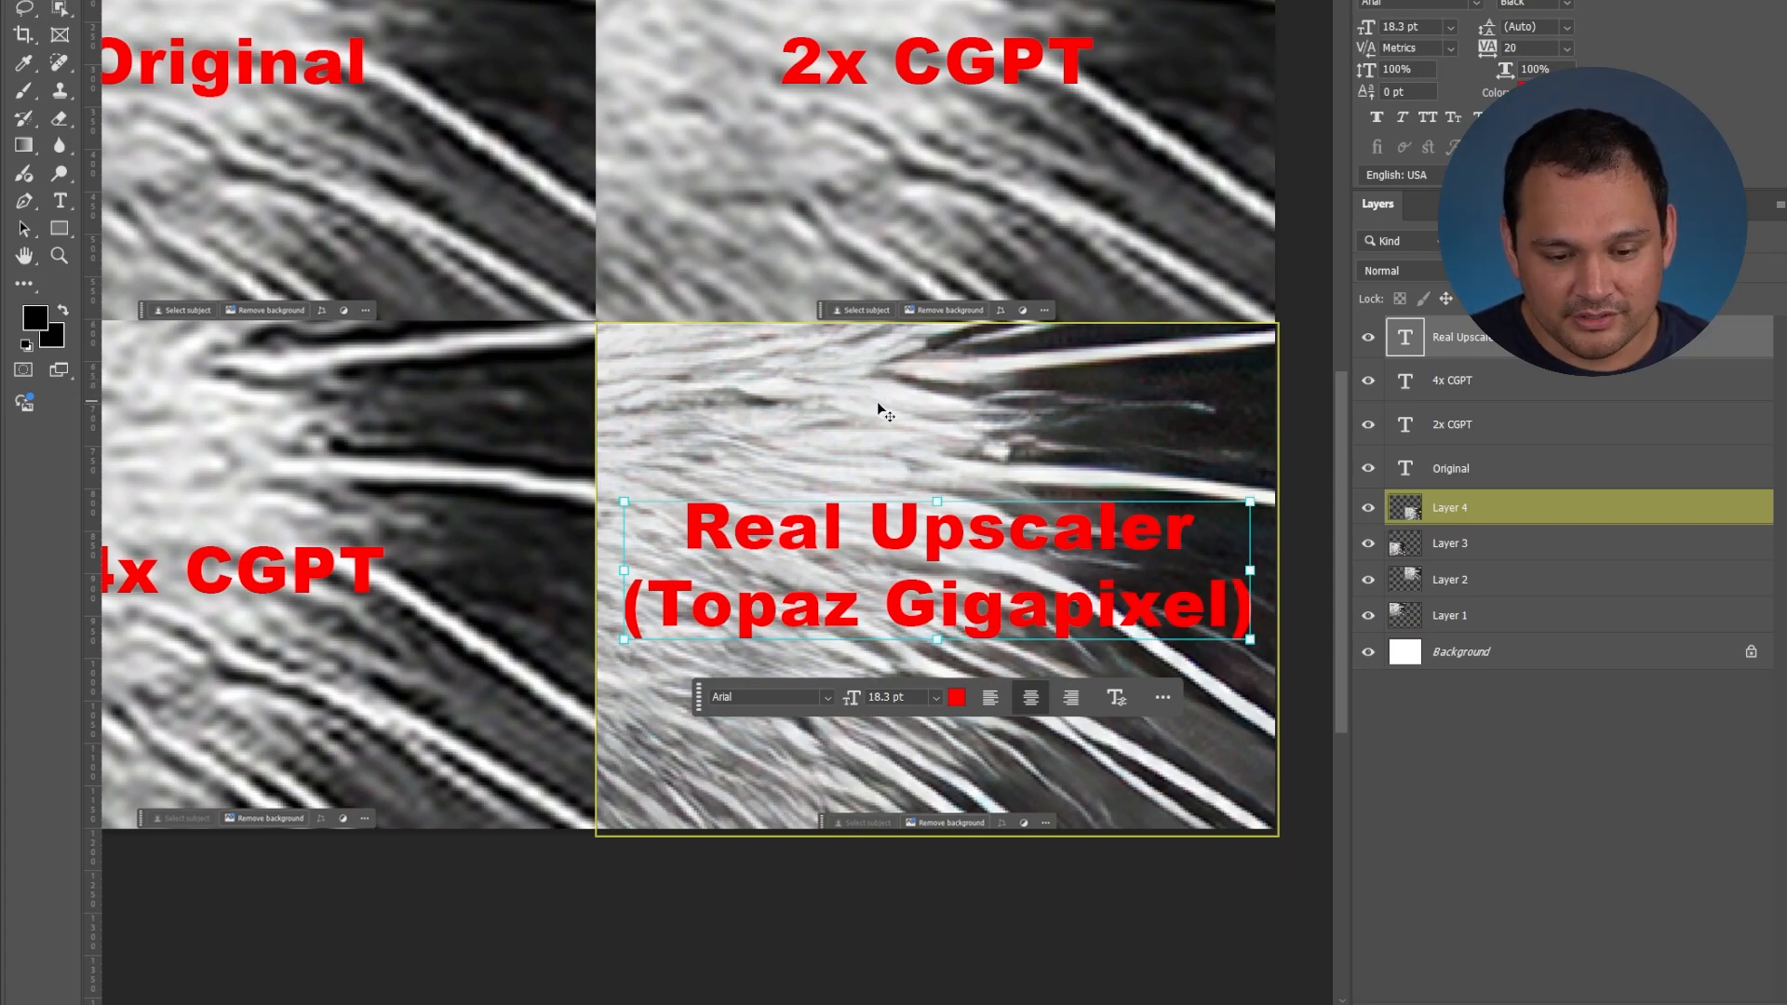
pyautogui.click(952, 538)
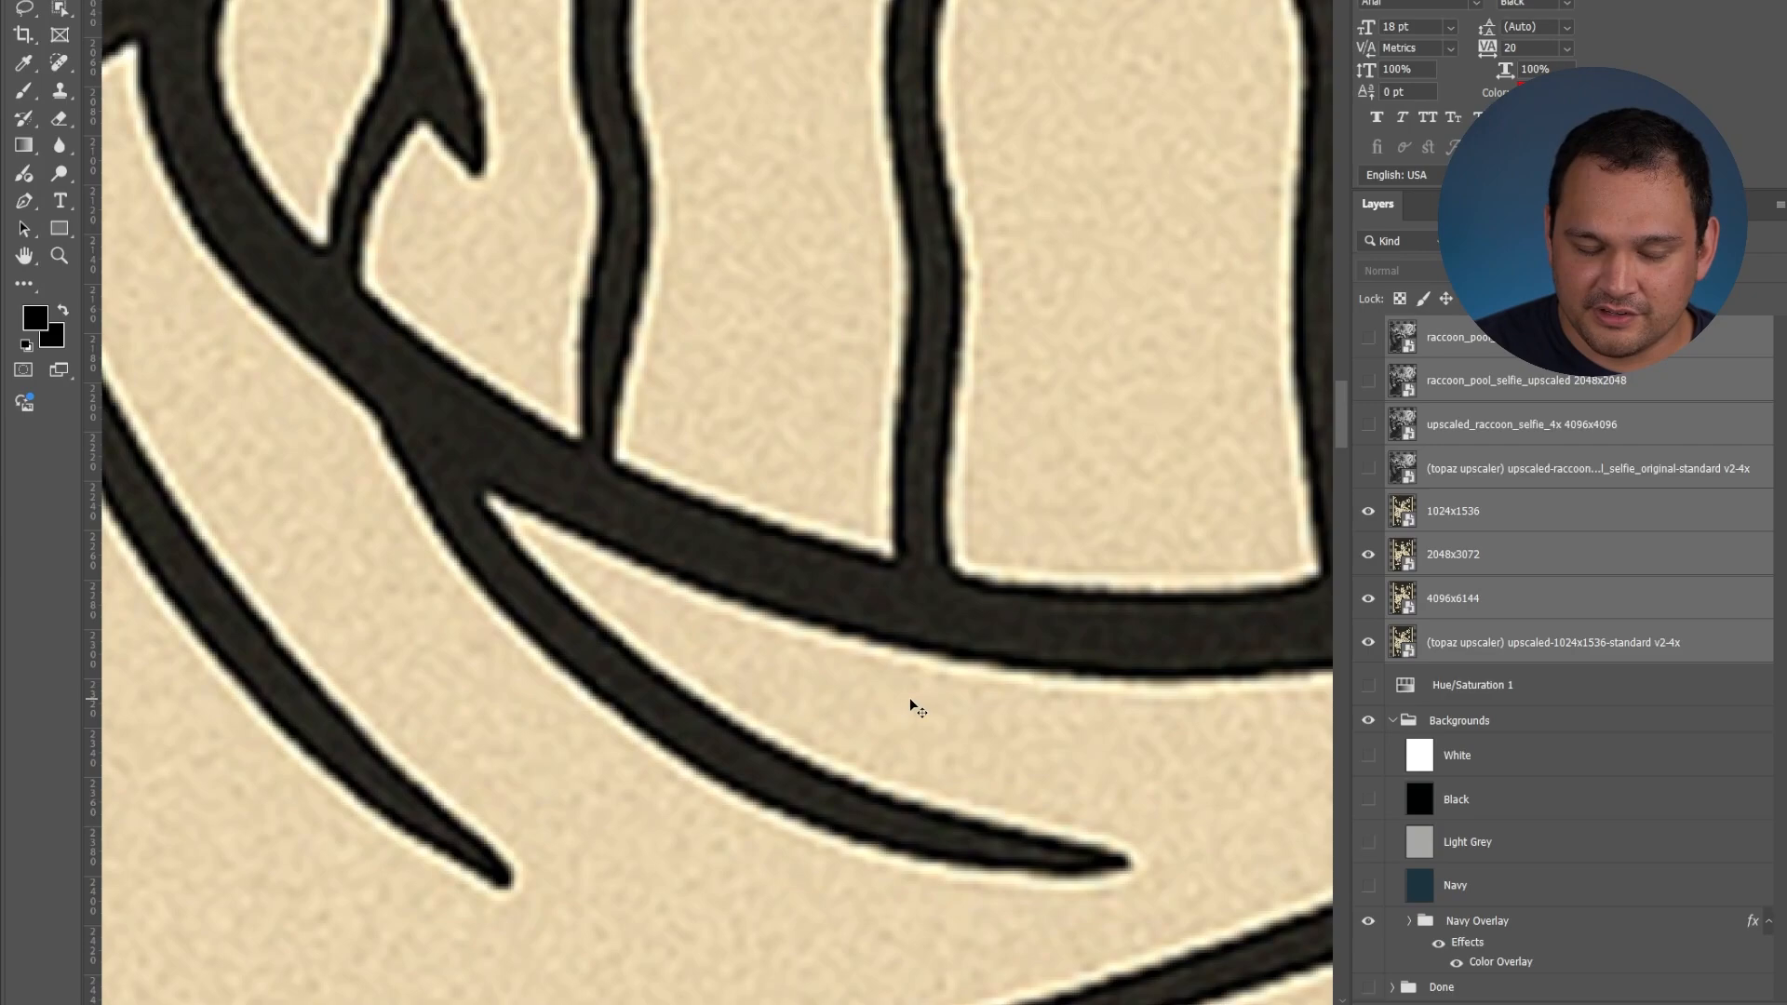
pyautogui.scroll(-1, 909, 705)
pyautogui.scroll(-3, 905, 705)
pyautogui.scroll(-3, 904, 705)
pyautogui.scroll(-3, 905, 704)
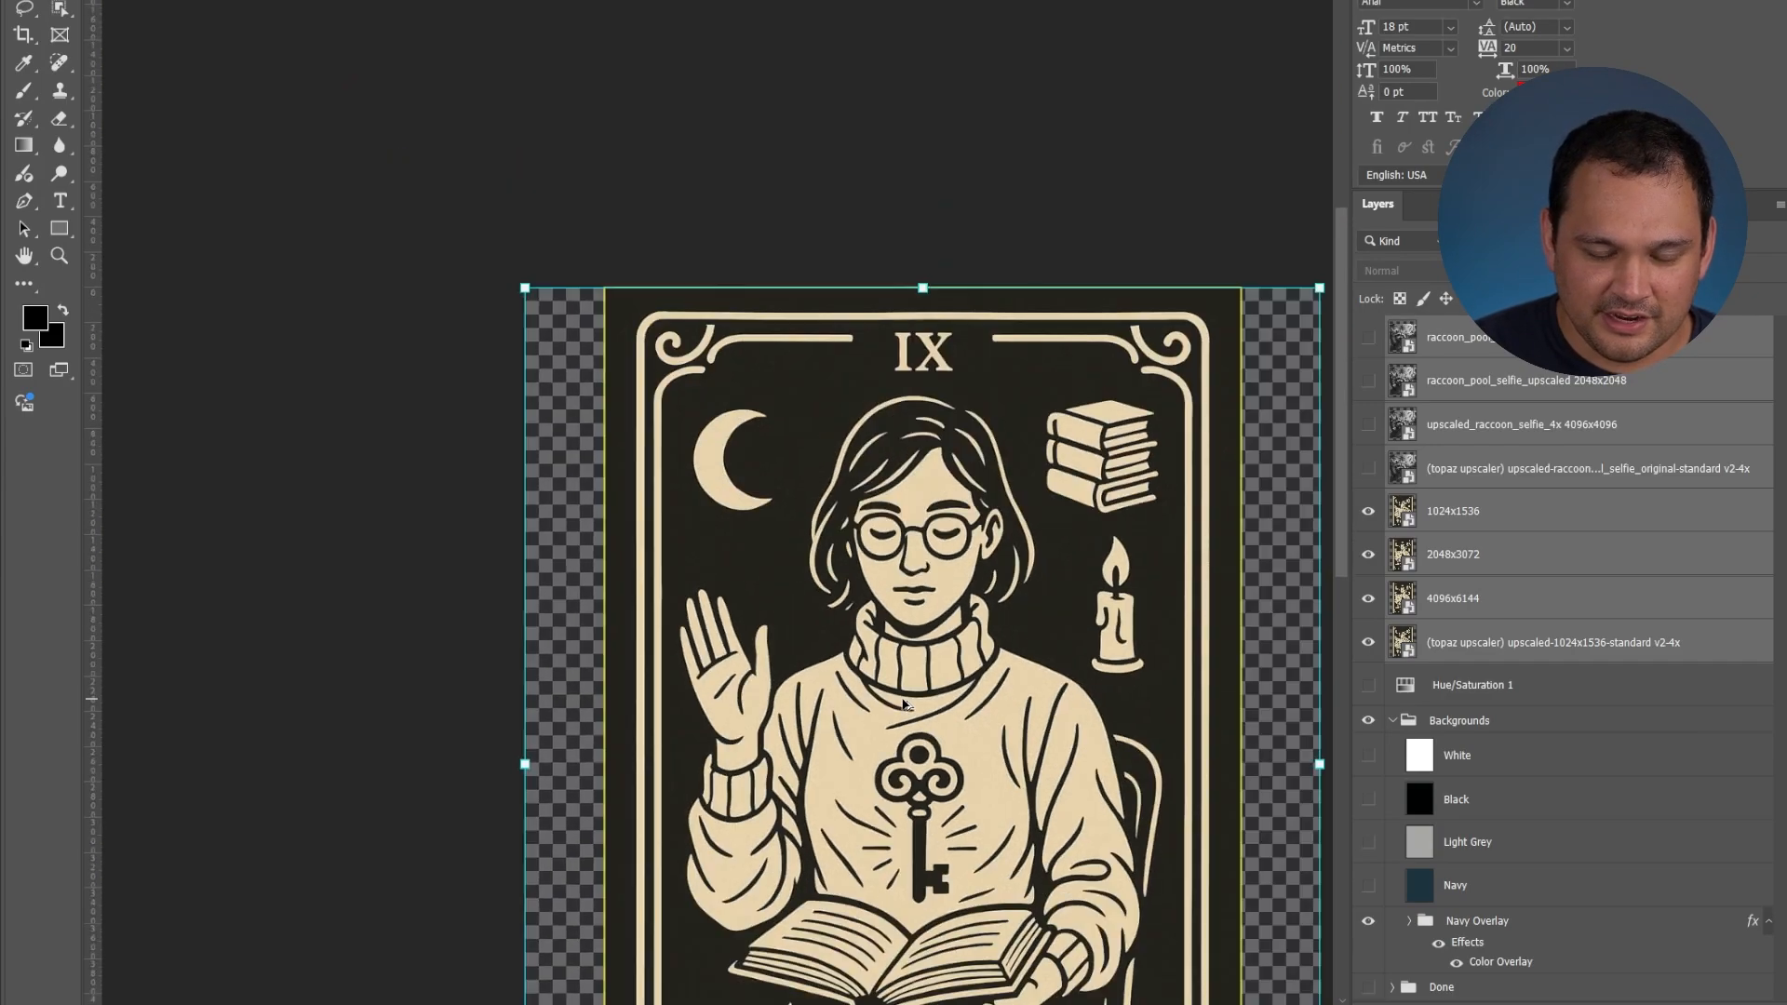
pyautogui.scroll(3, 921, 822)
pyautogui.scroll(3, 920, 831)
pyautogui.scroll(3, 922, 845)
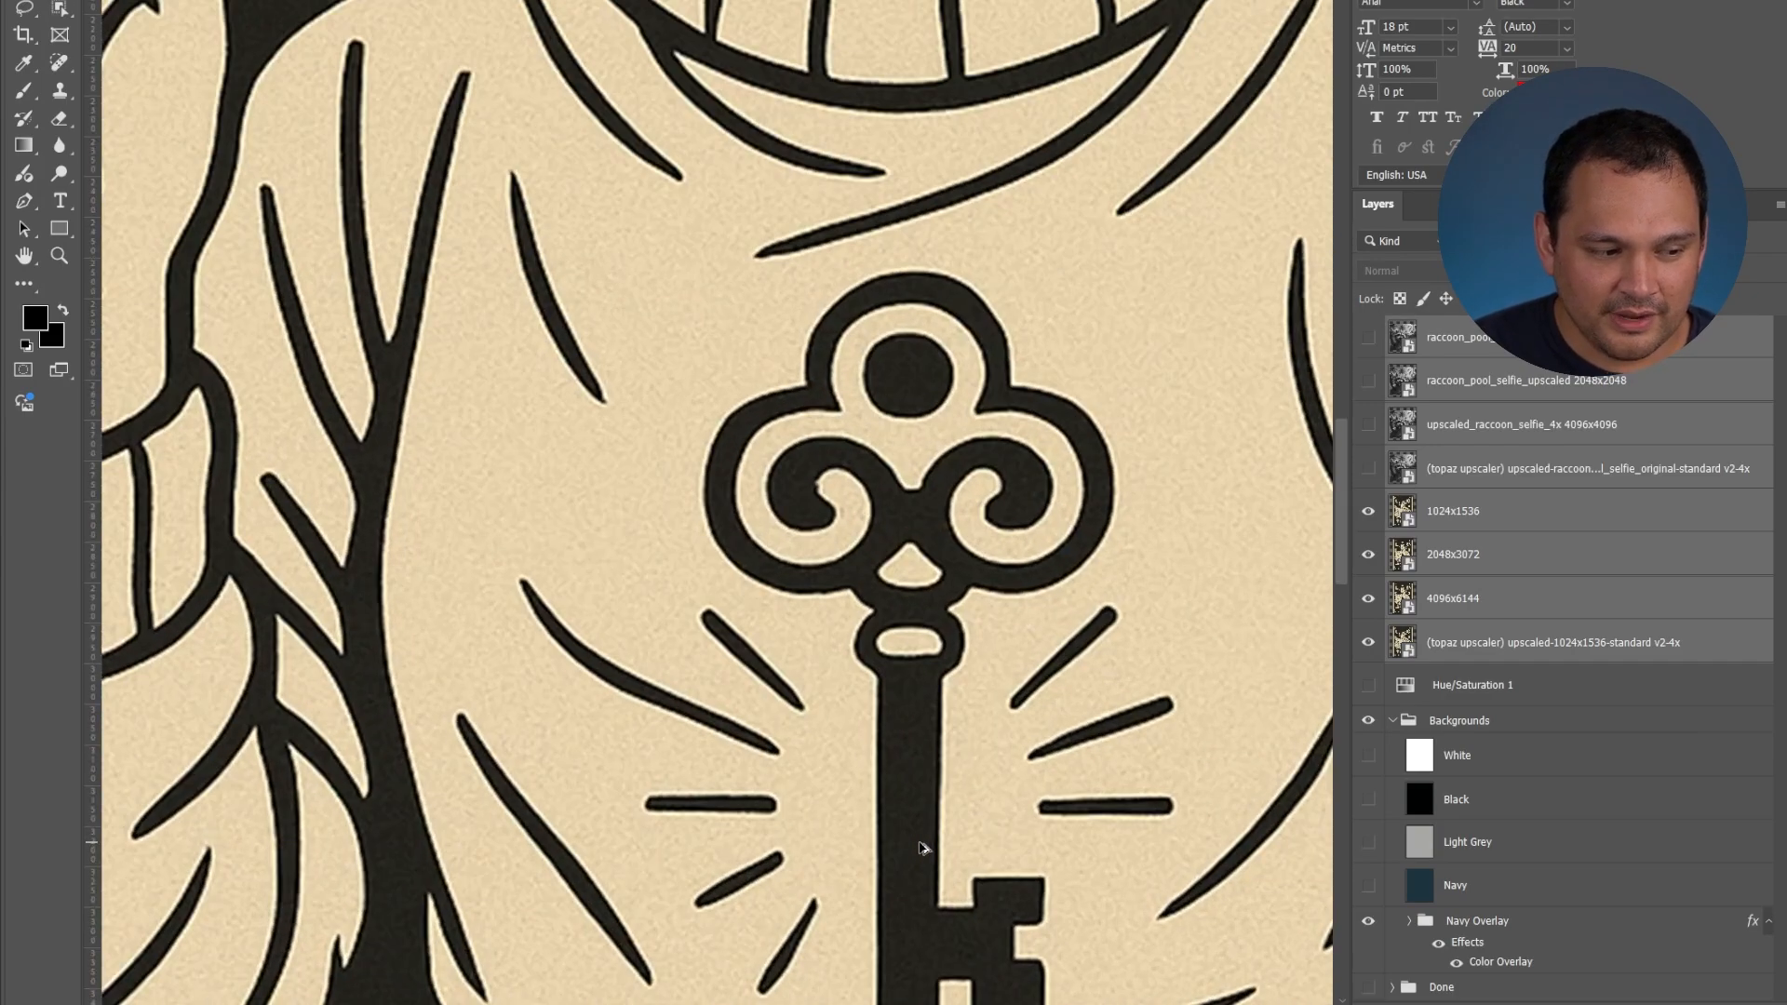
pyautogui.scroll(2, 922, 847)
pyautogui.scroll(2, 922, 846)
pyautogui.scroll(2, 921, 848)
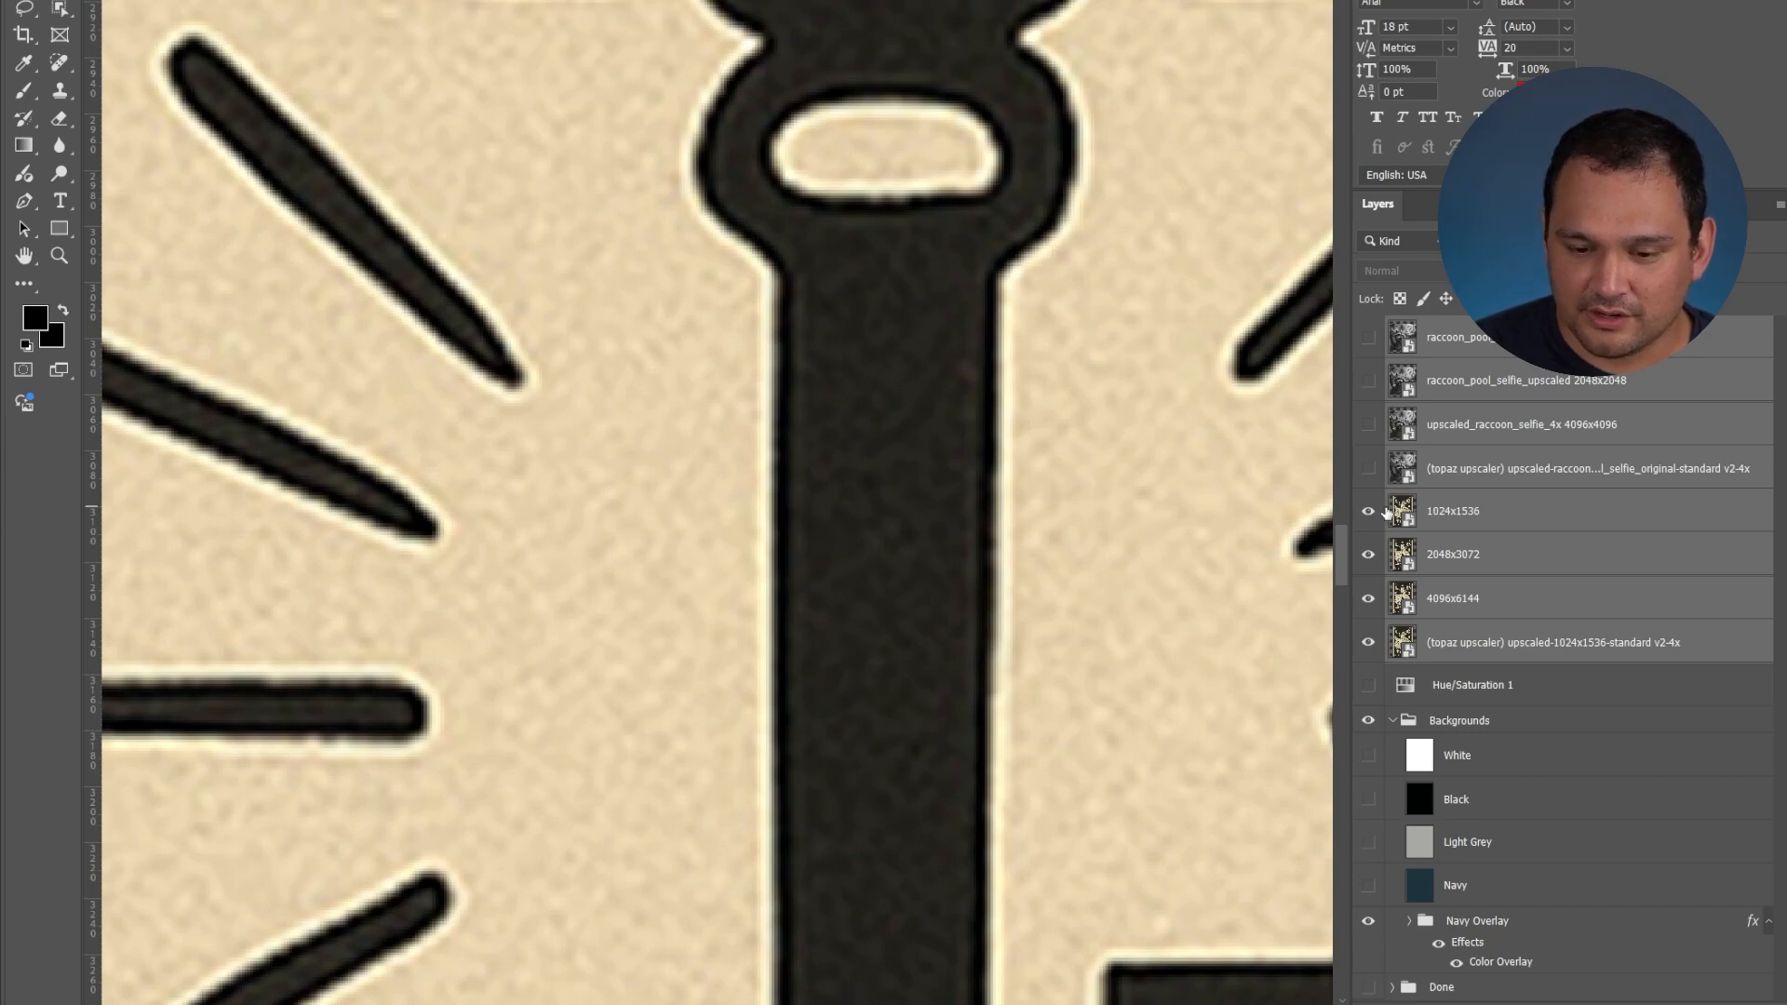
# - Hide the 1024x1536, 2048x3072 and 4096x6144 tarot layers to reveal the Topaz upscale on the key
pyautogui.click(1437, 517)
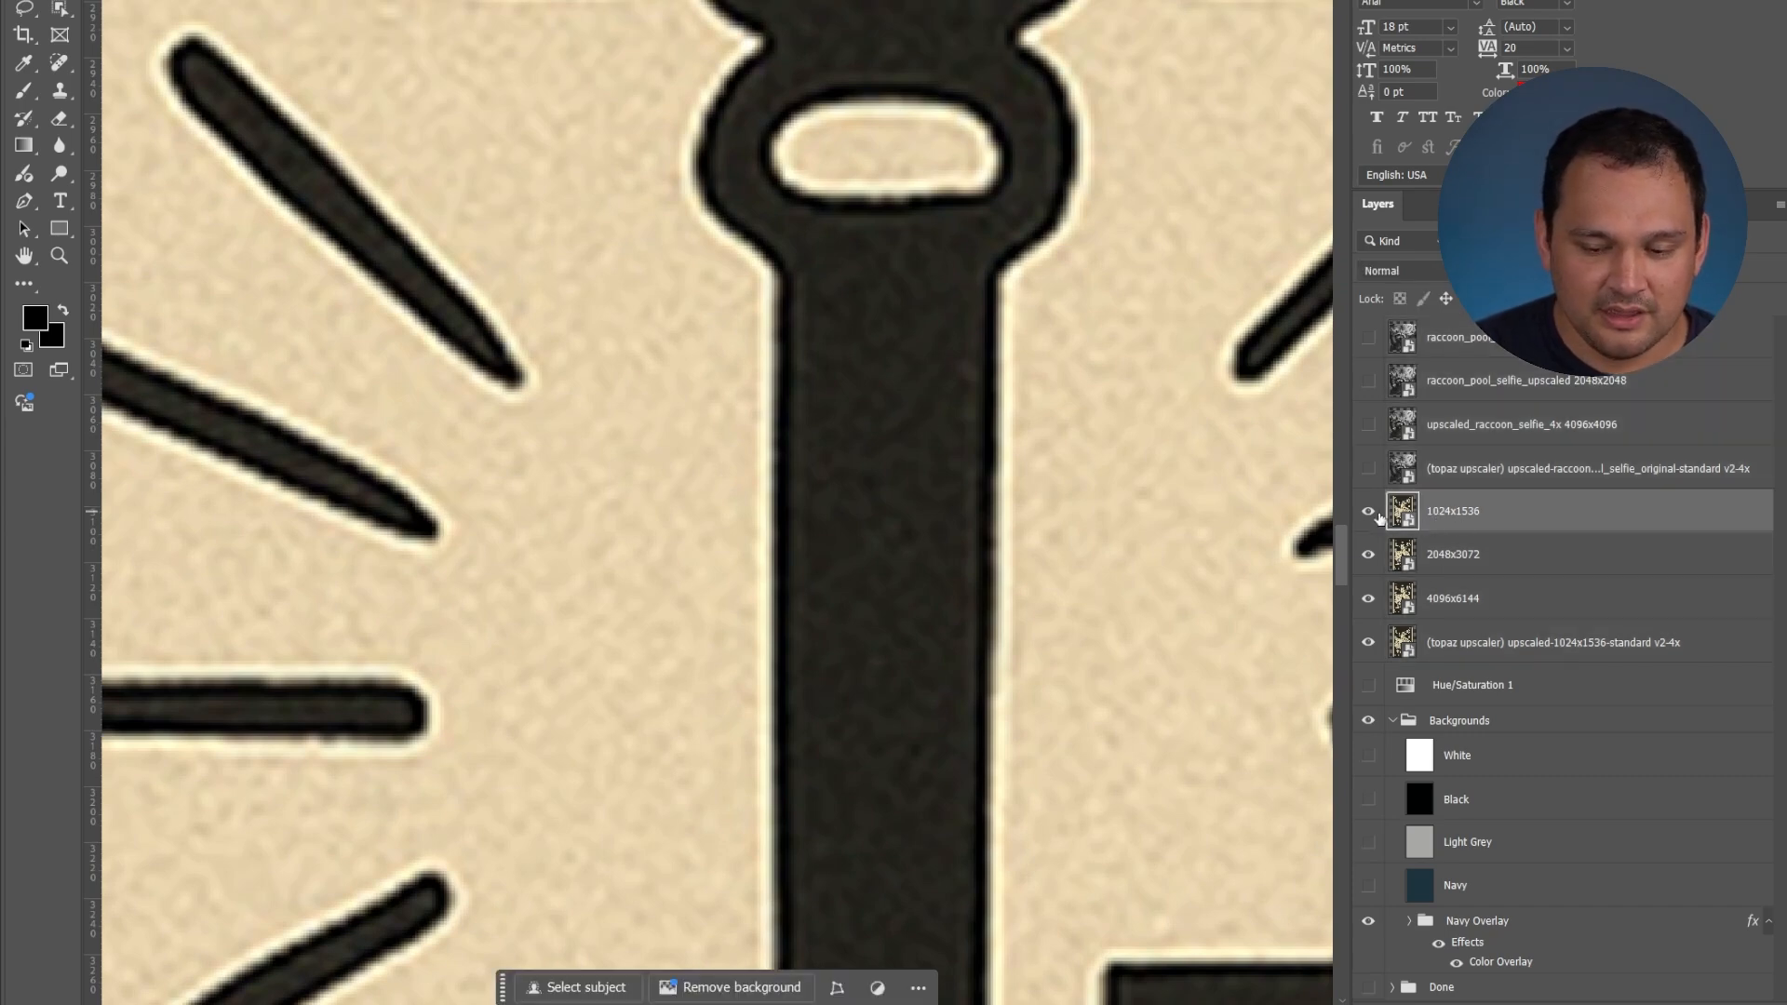
pyautogui.click(1370, 515)
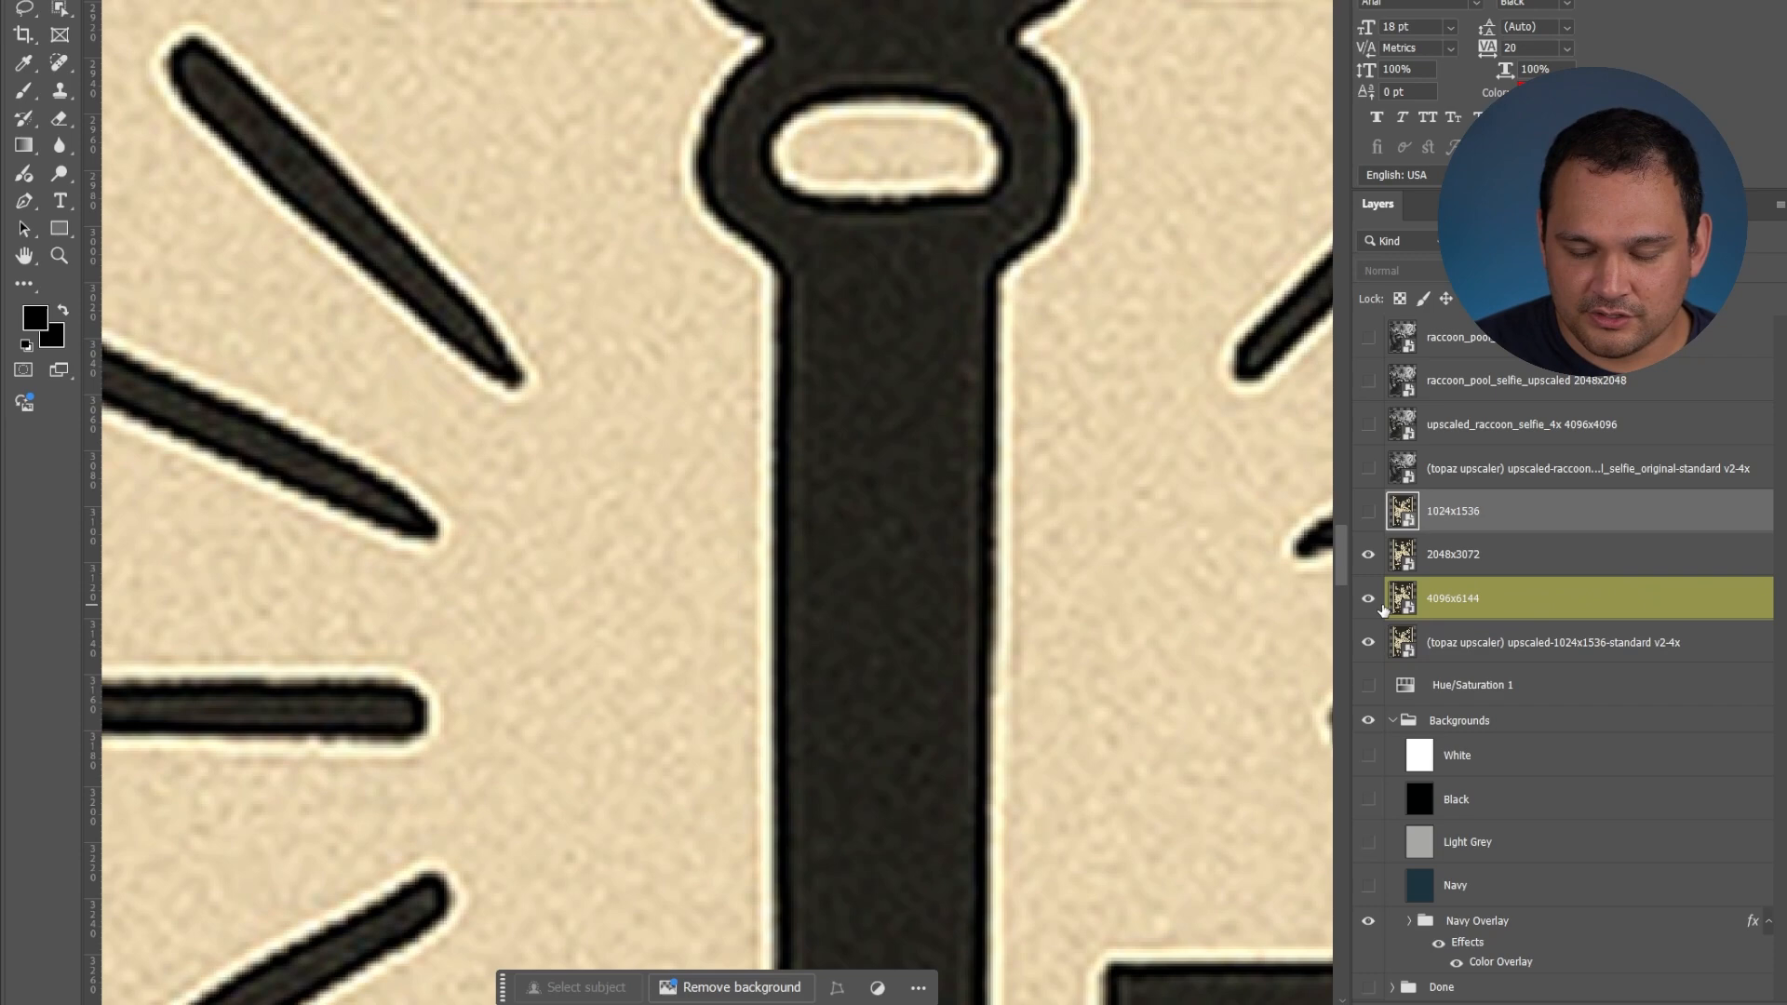
pyautogui.click(1368, 554)
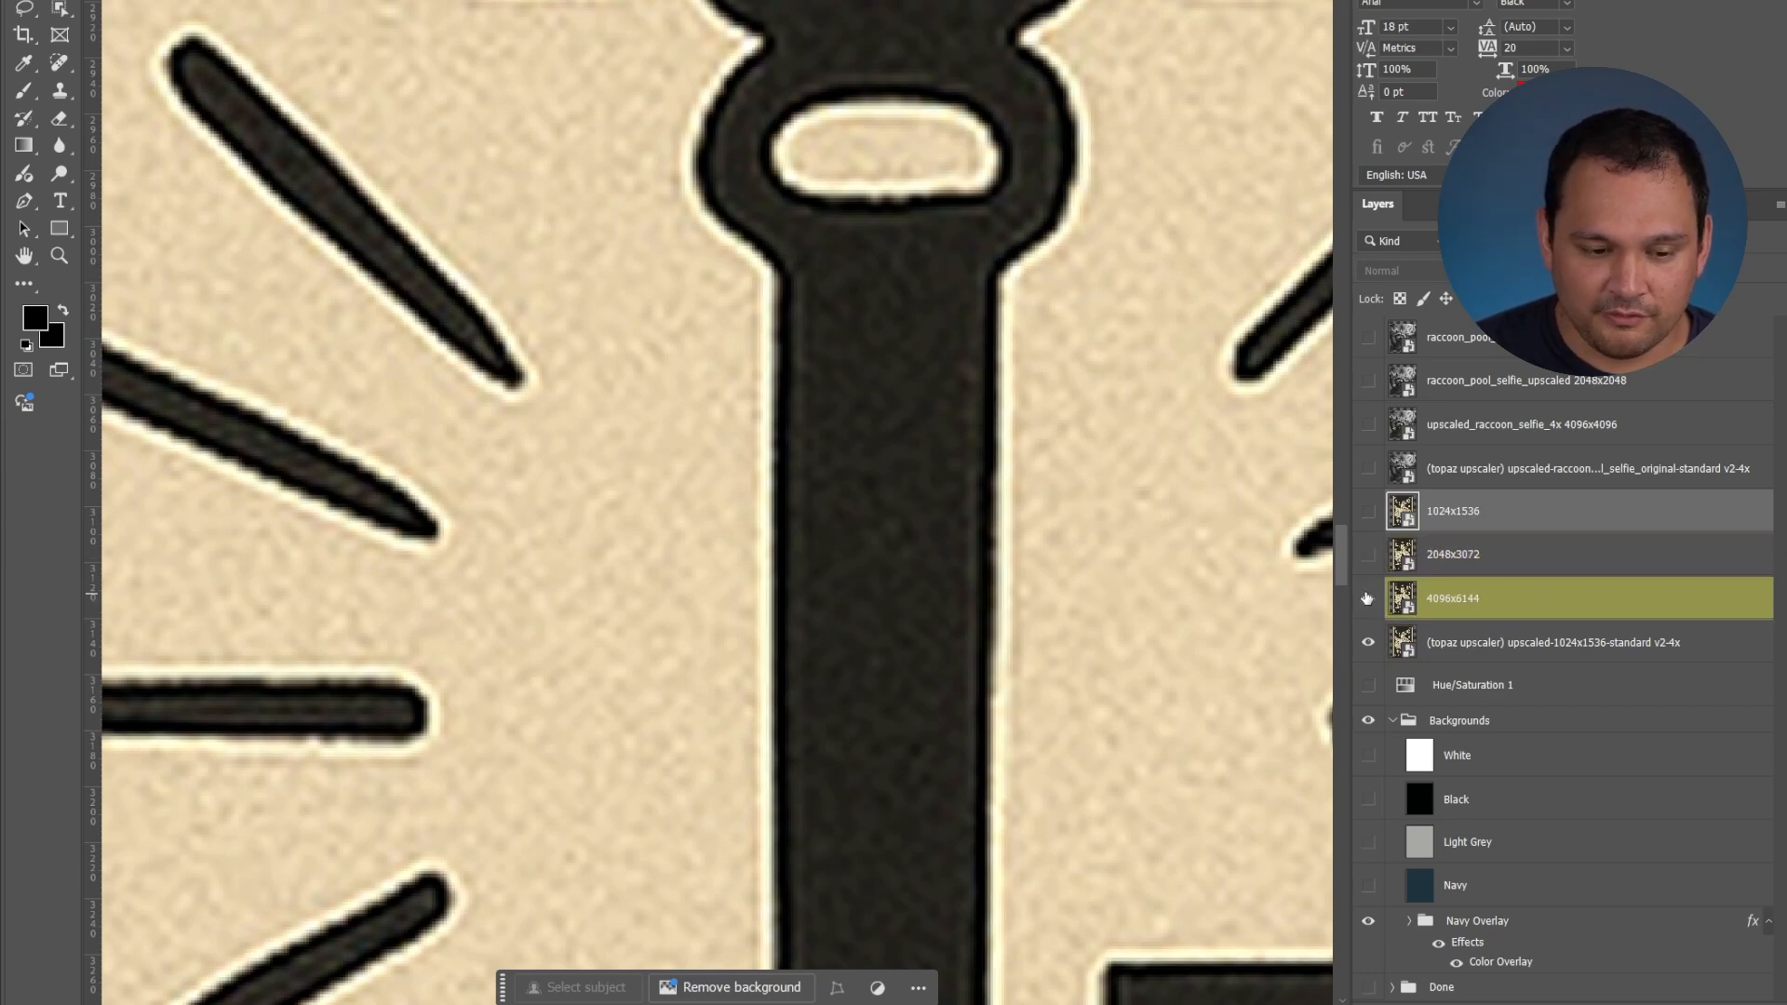
pyautogui.click(1369, 600)
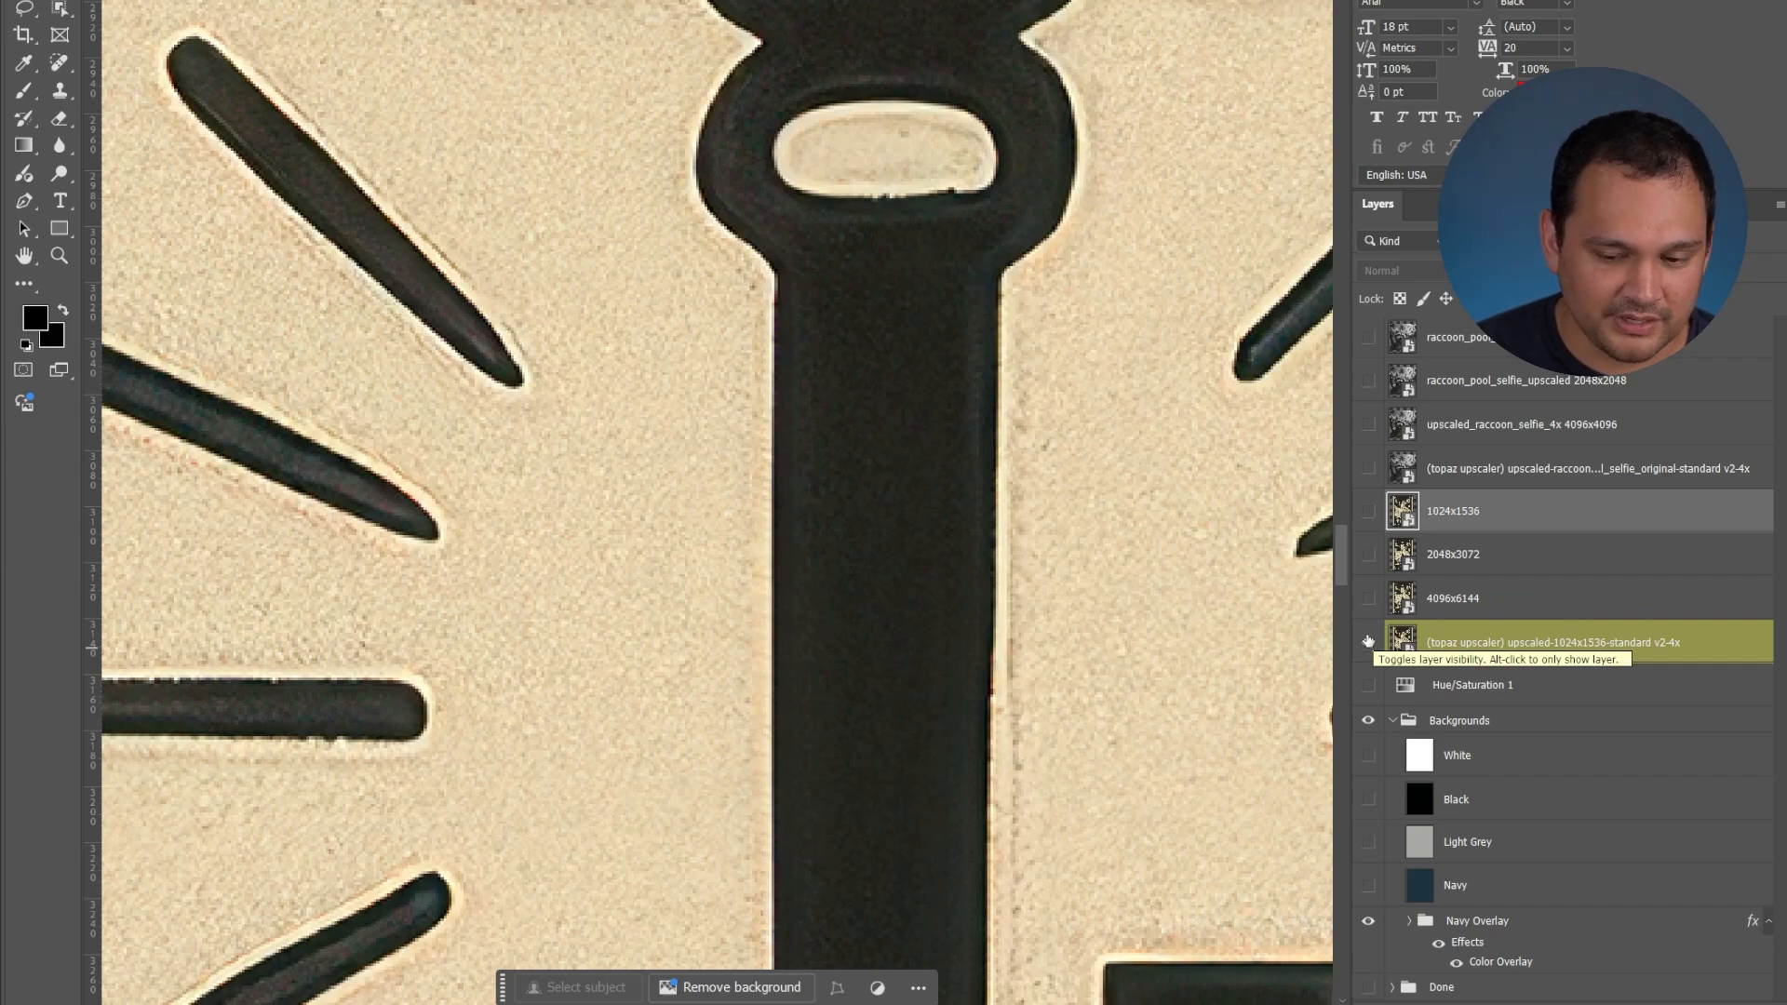
# - Show the ChatGPT-enlarged tarot layers again, then hide them to return to the Topaz version
pyautogui.click(1369, 598)
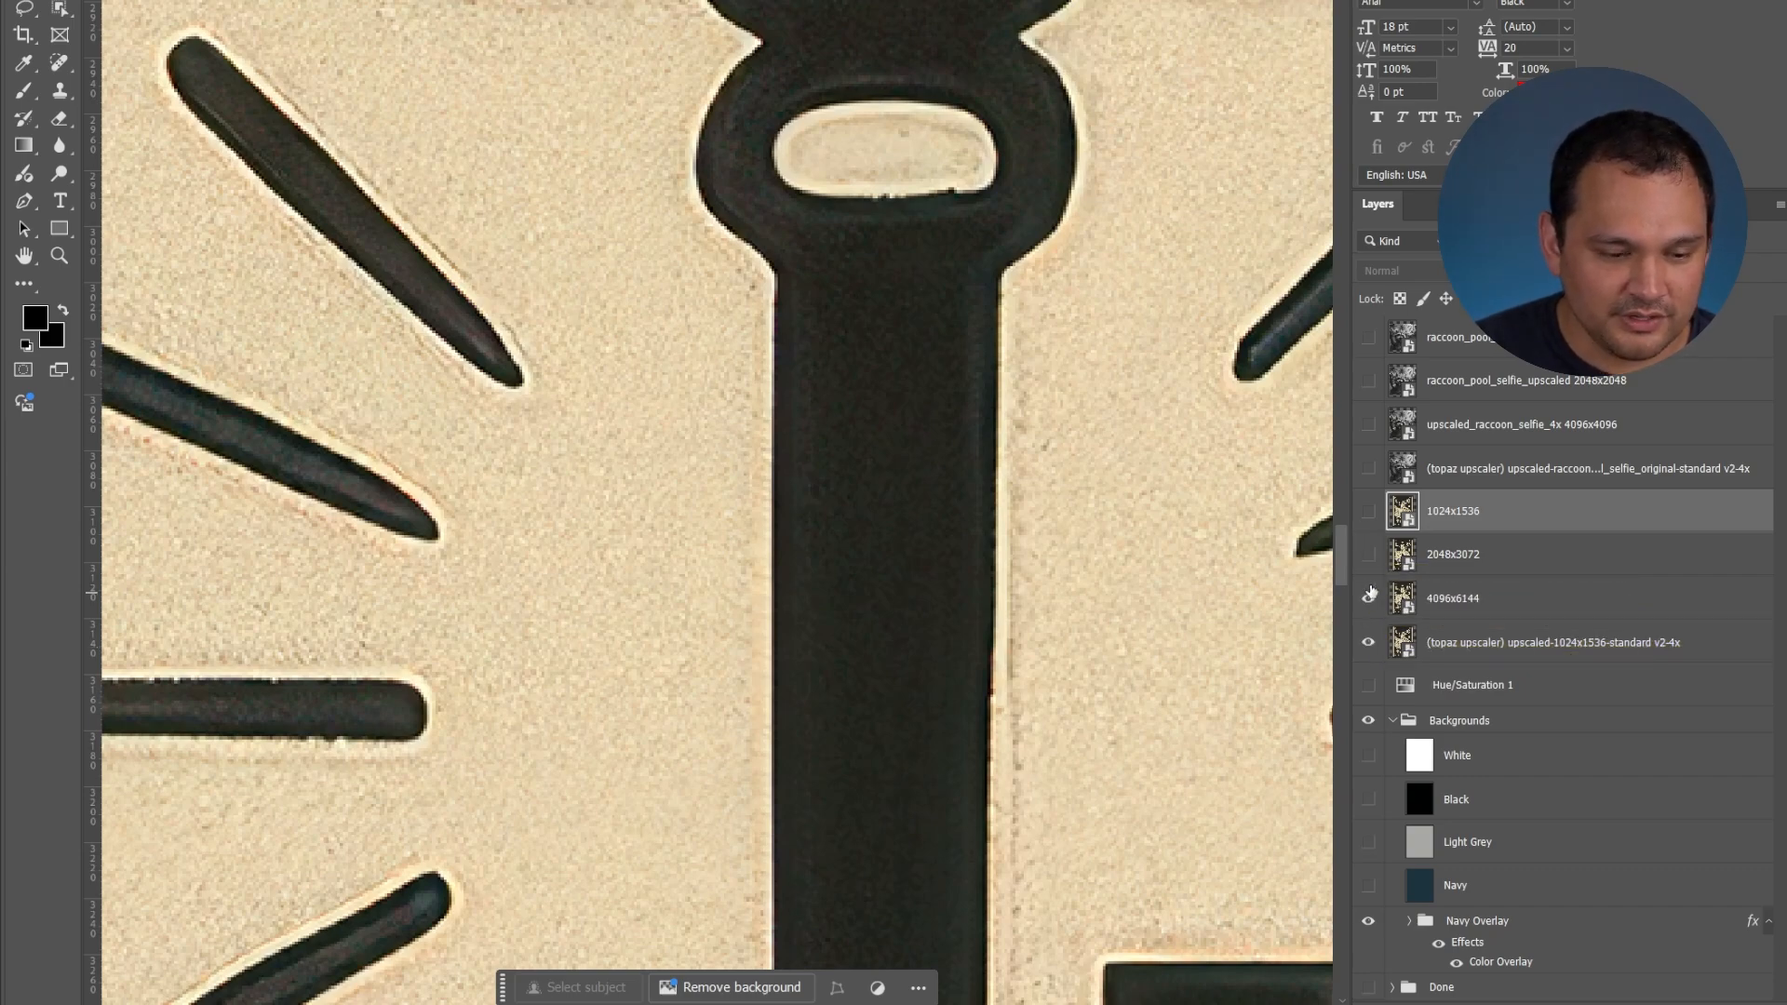
pyautogui.click(1369, 554)
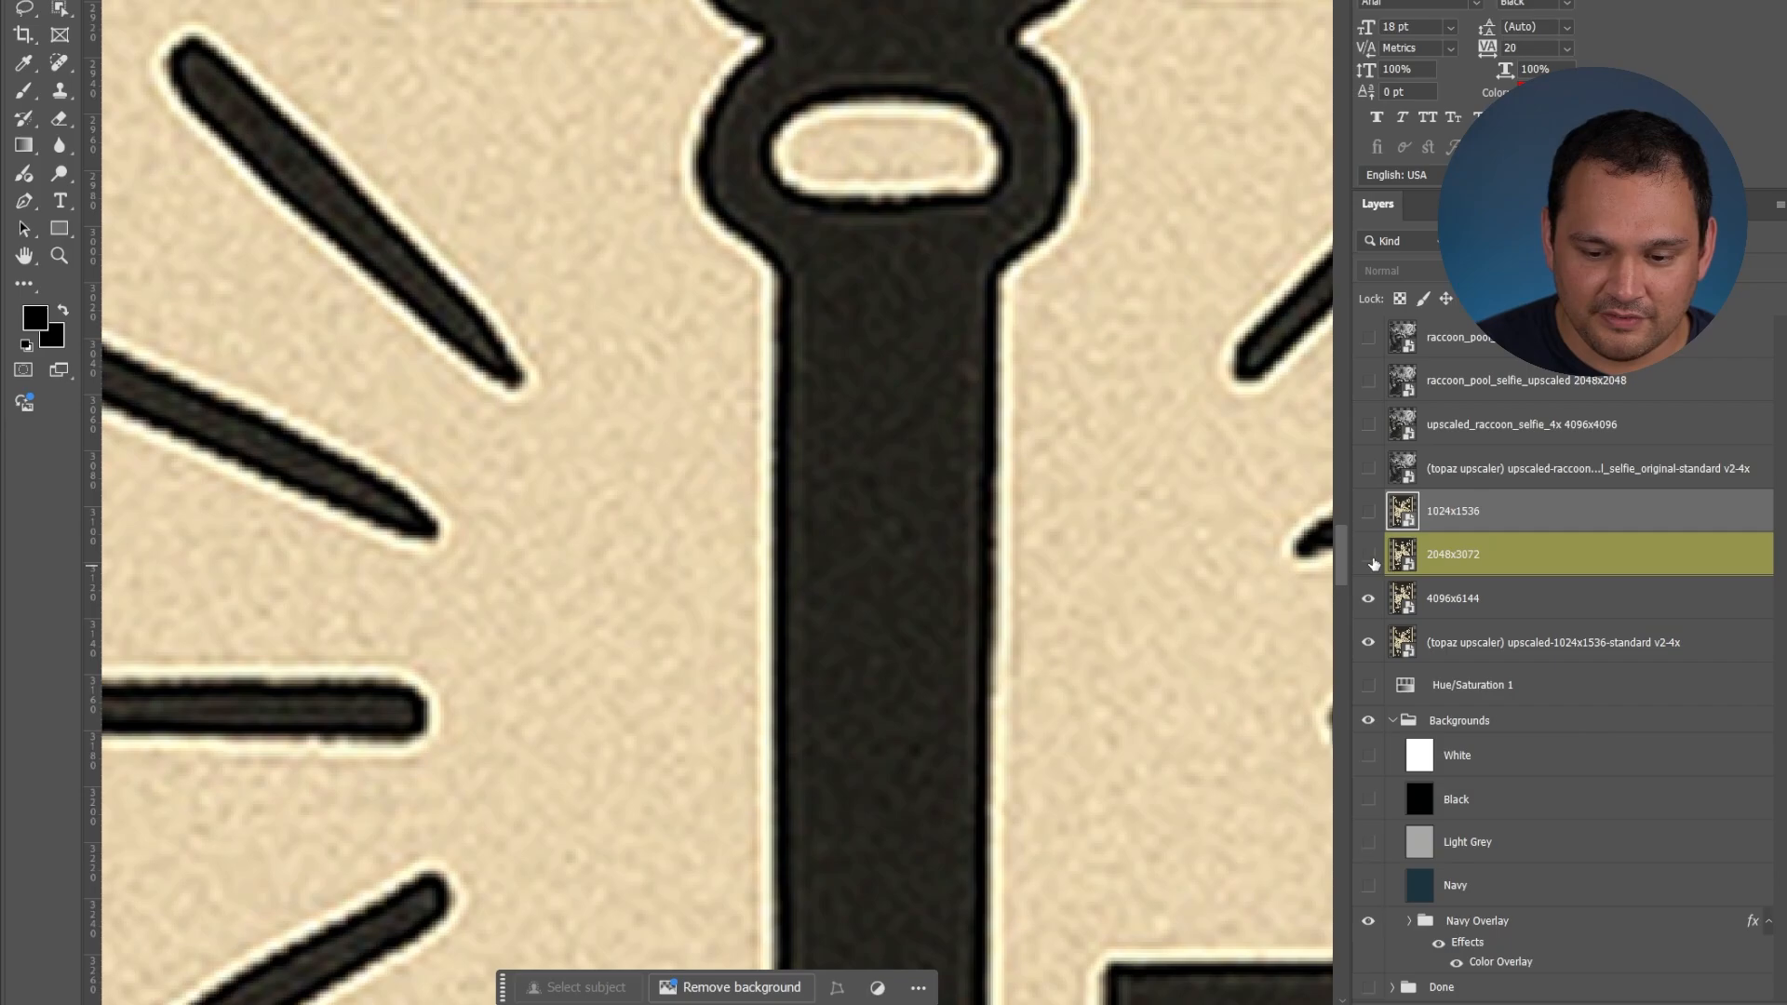
pyautogui.click(1368, 598)
# - Hide the Topaz upscaler layer, leaving the canvas fully transparent
pyautogui.click(1369, 643)
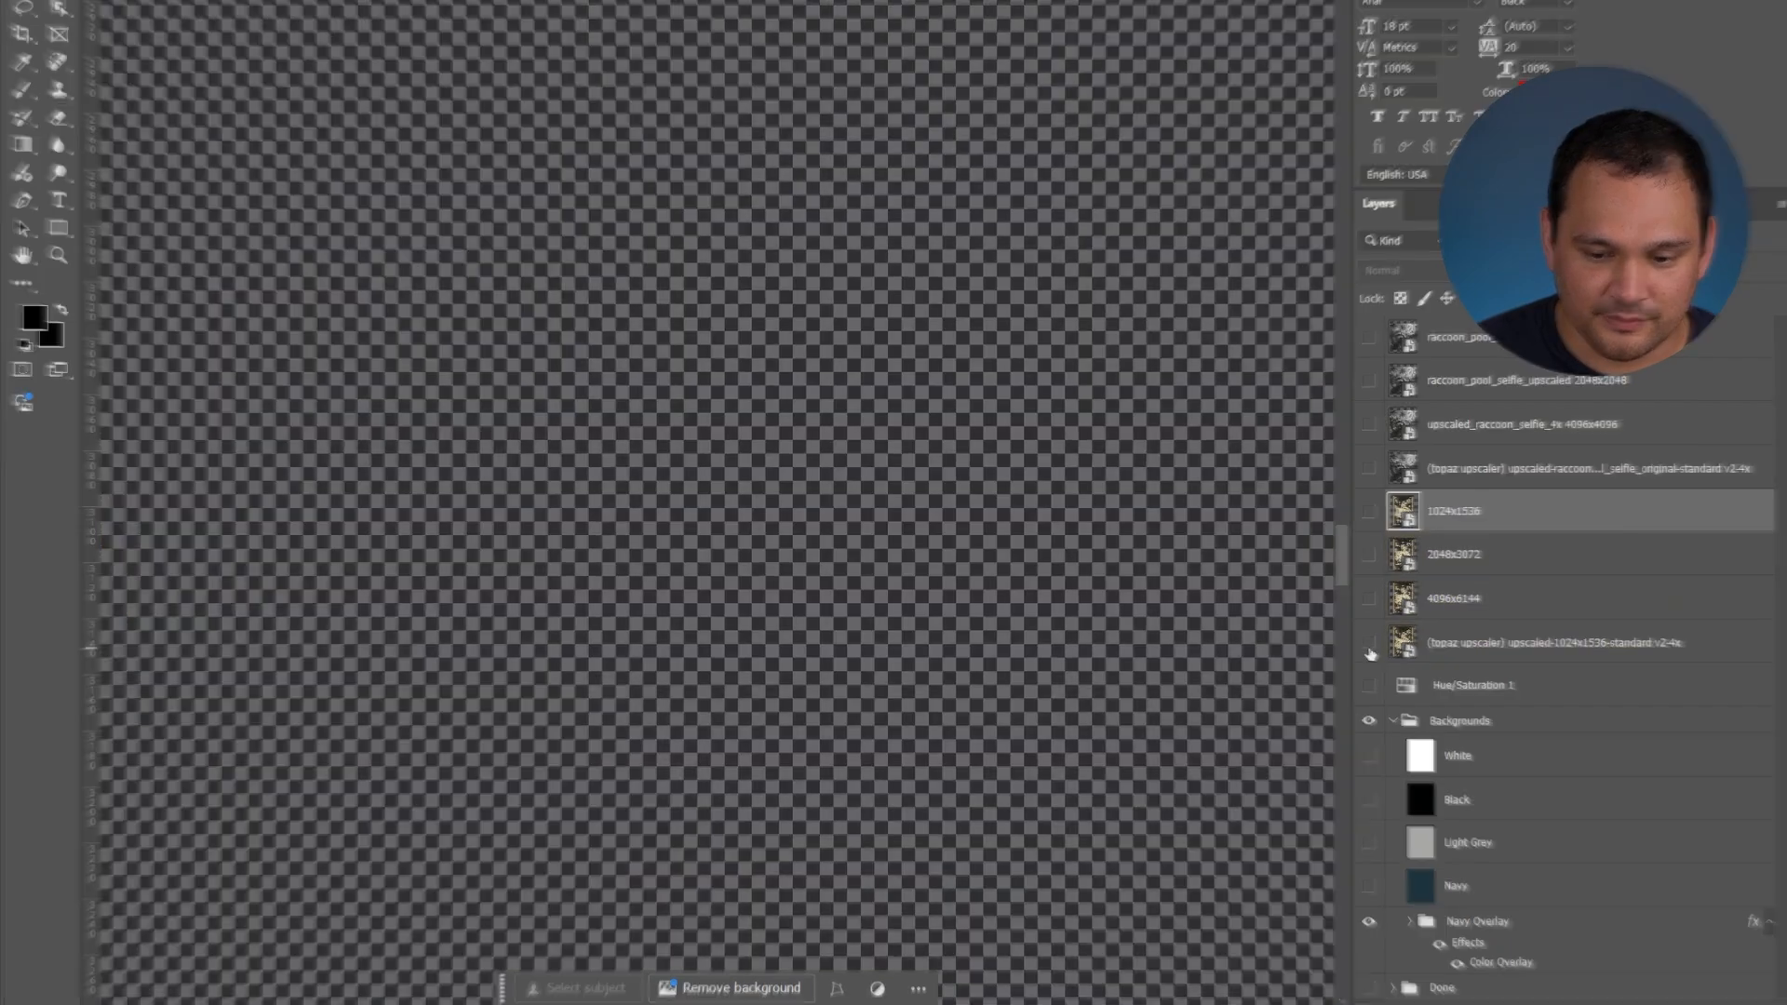